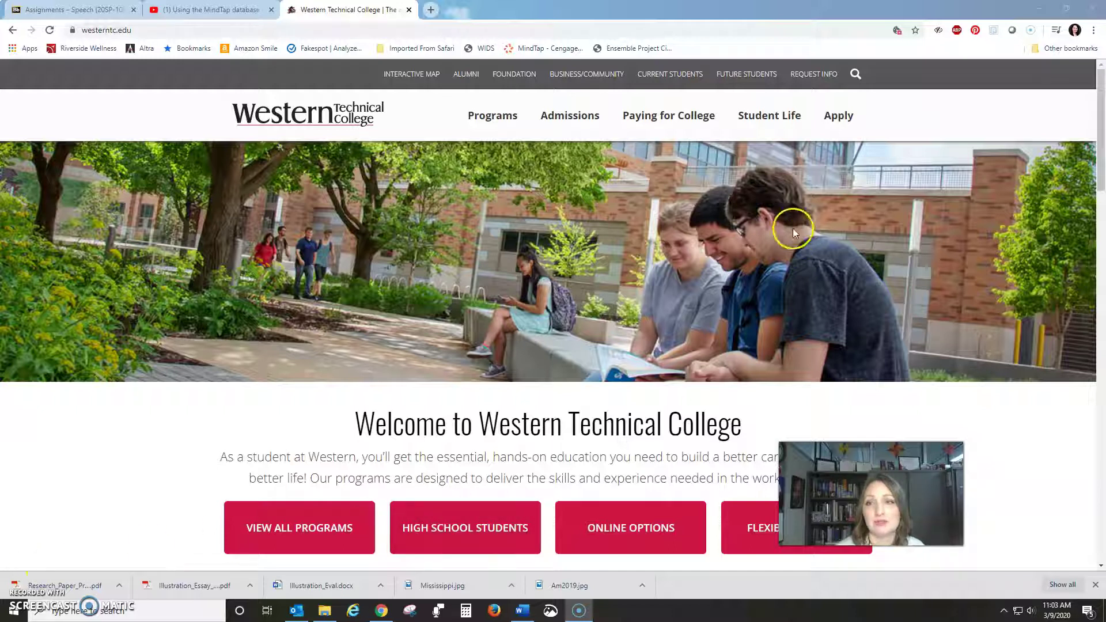
Step: Search the college website for "databases" and open the Find Articles (Databases) result
click(857, 80)
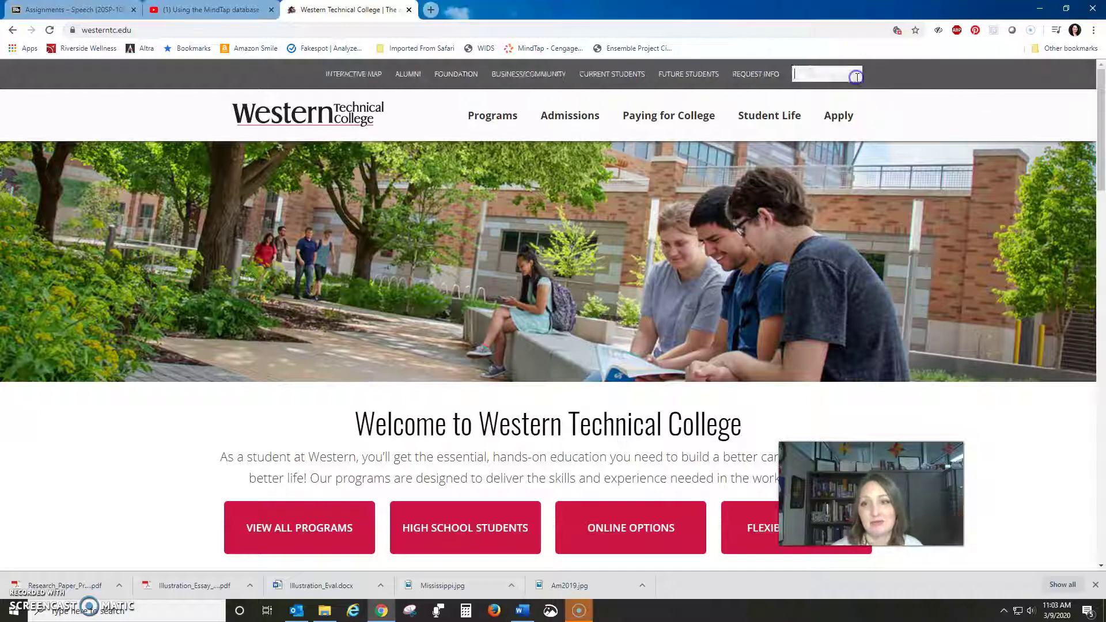
text(databases)
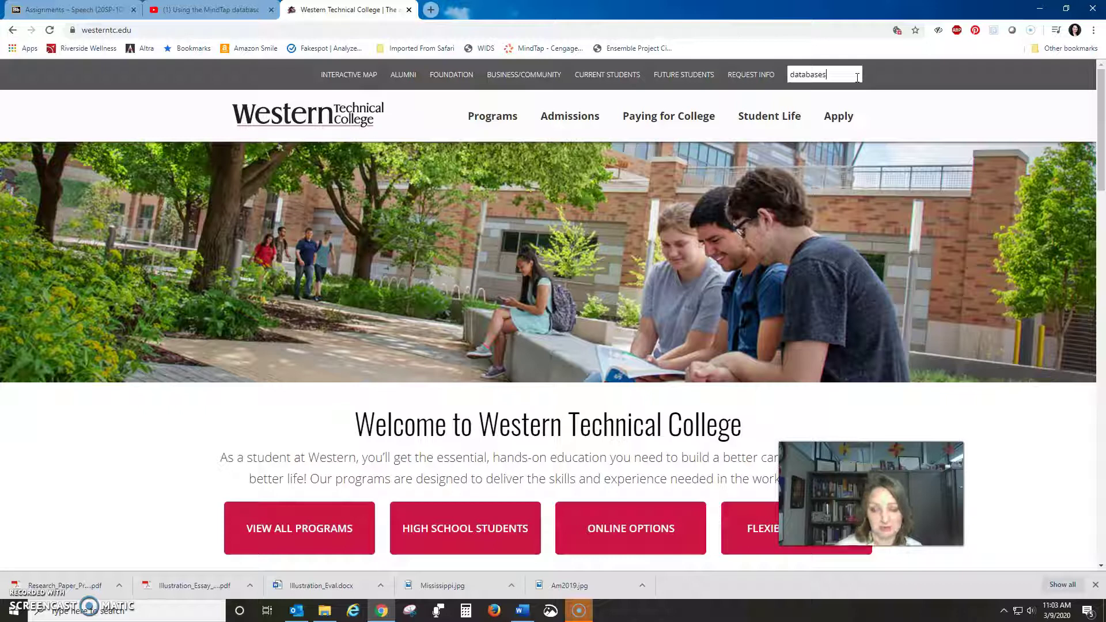
key(Return)
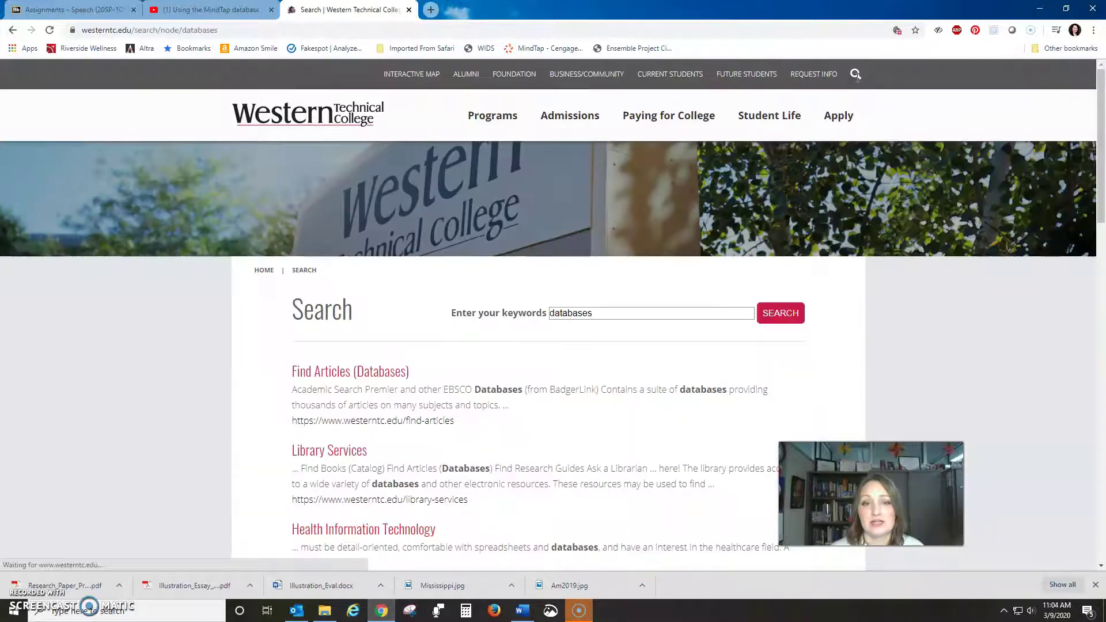
click(380, 371)
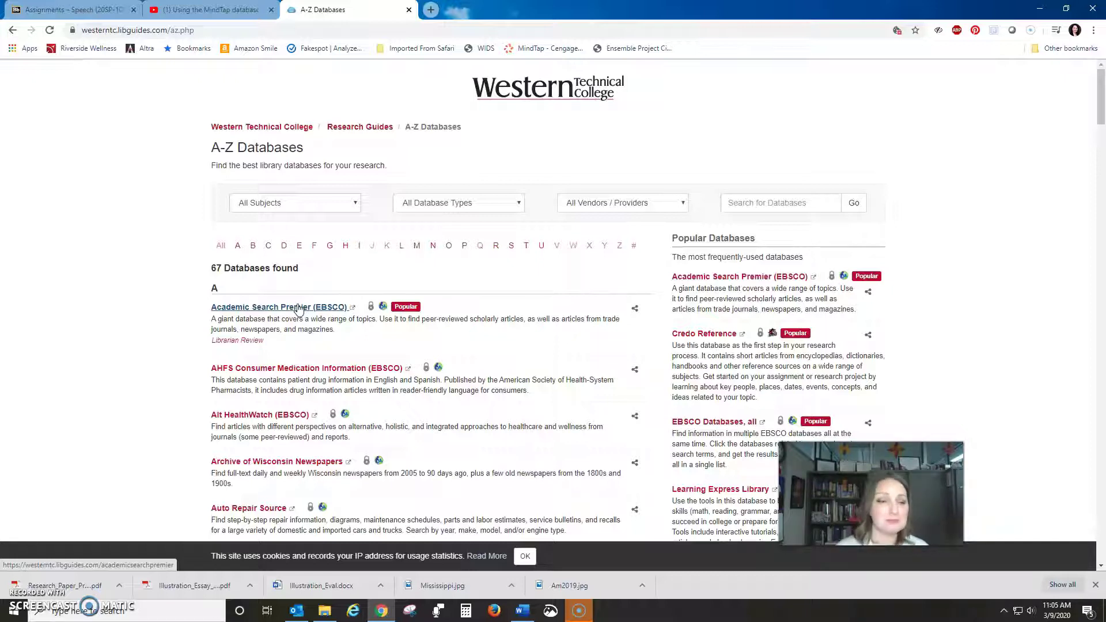
Step: Open the Academic Search Premier (EBSCO) database and switch to its Advanced Search
click(298, 308)
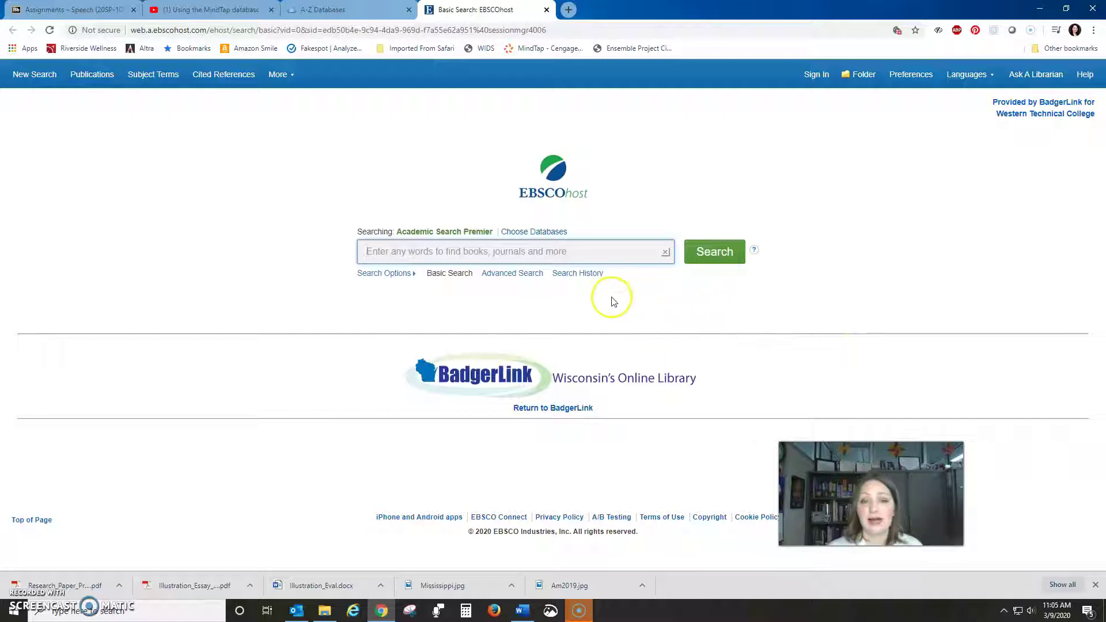
click(530, 275)
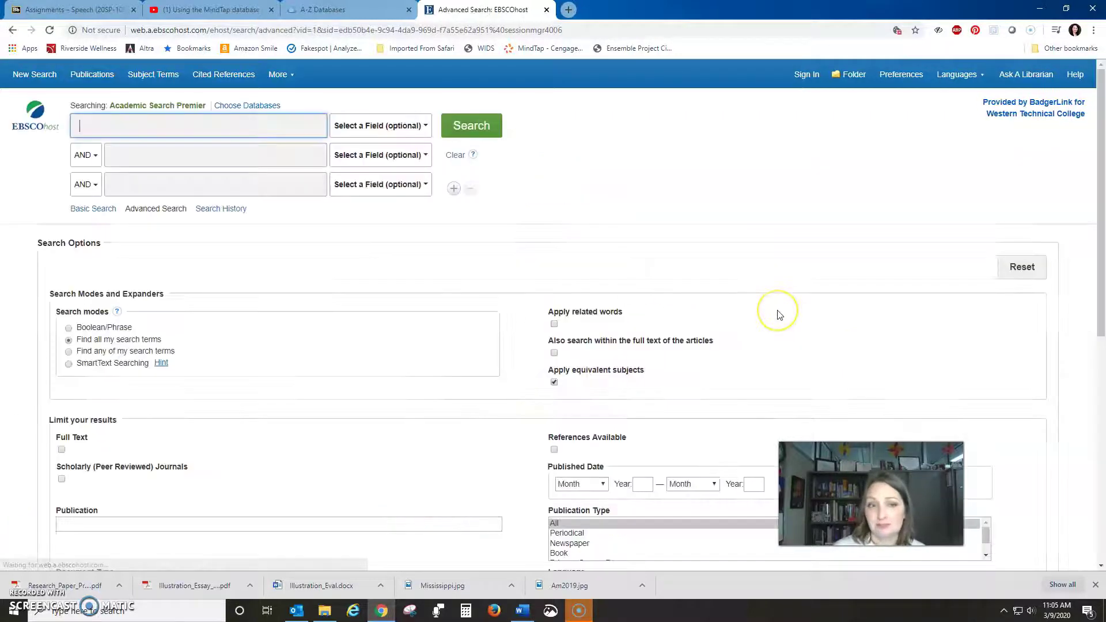
scroll(780, 315, down, 1)
scroll(779, 315, up, 1)
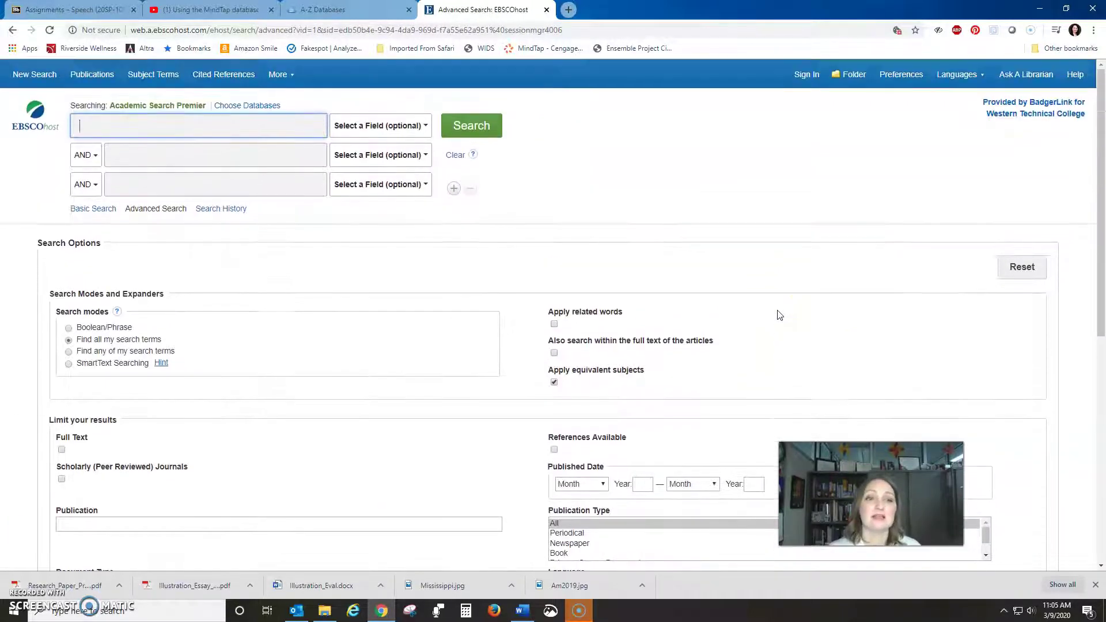
Step: Limit the search to full-text items with a published date from 2005 to 2020
scroll(778, 304, down, 4)
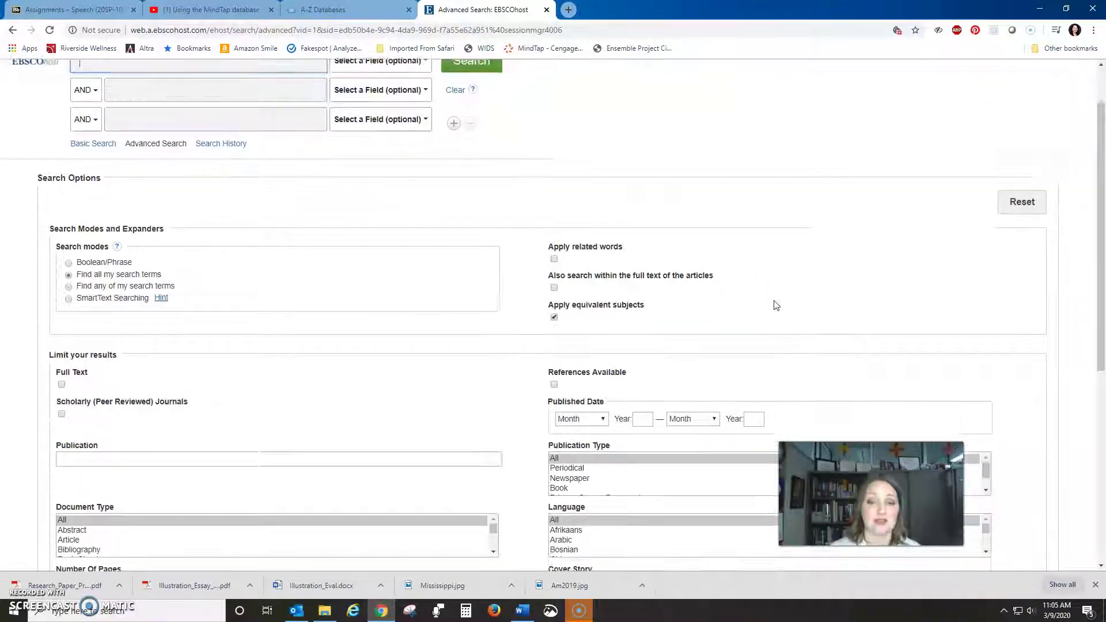
click(61, 219)
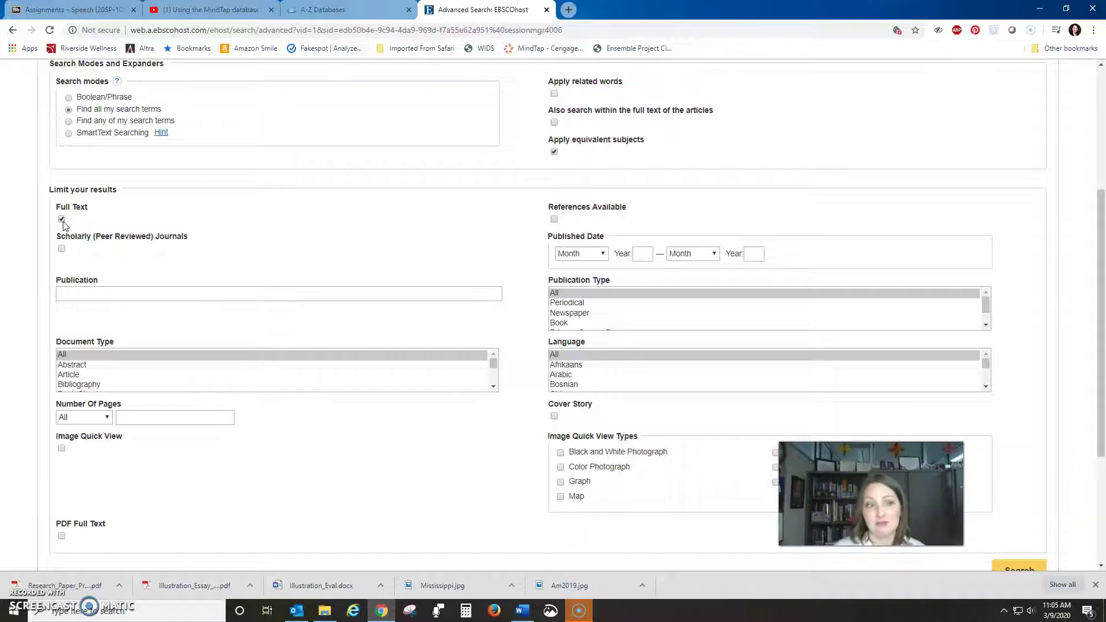
scroll(288, 291, down, 1)
click(641, 196)
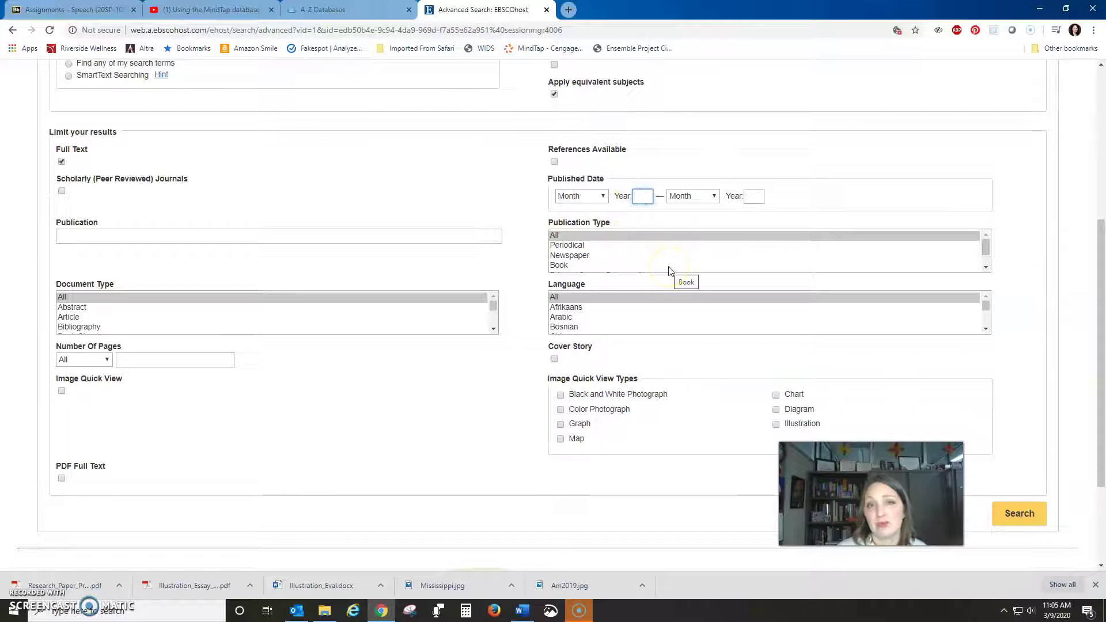
text(2005)
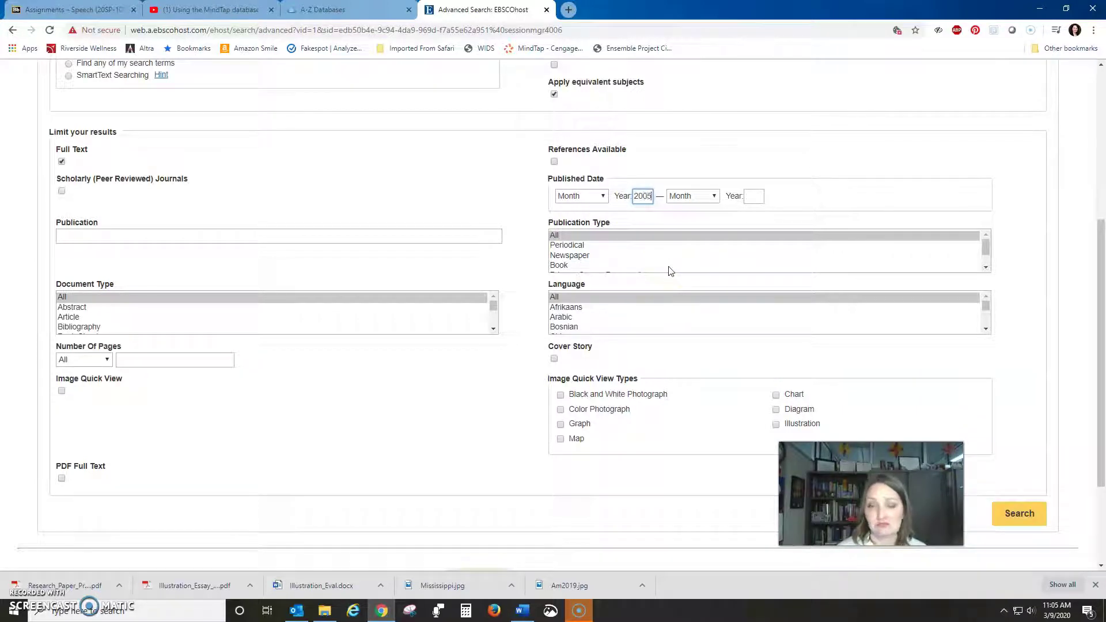
key(Tab)
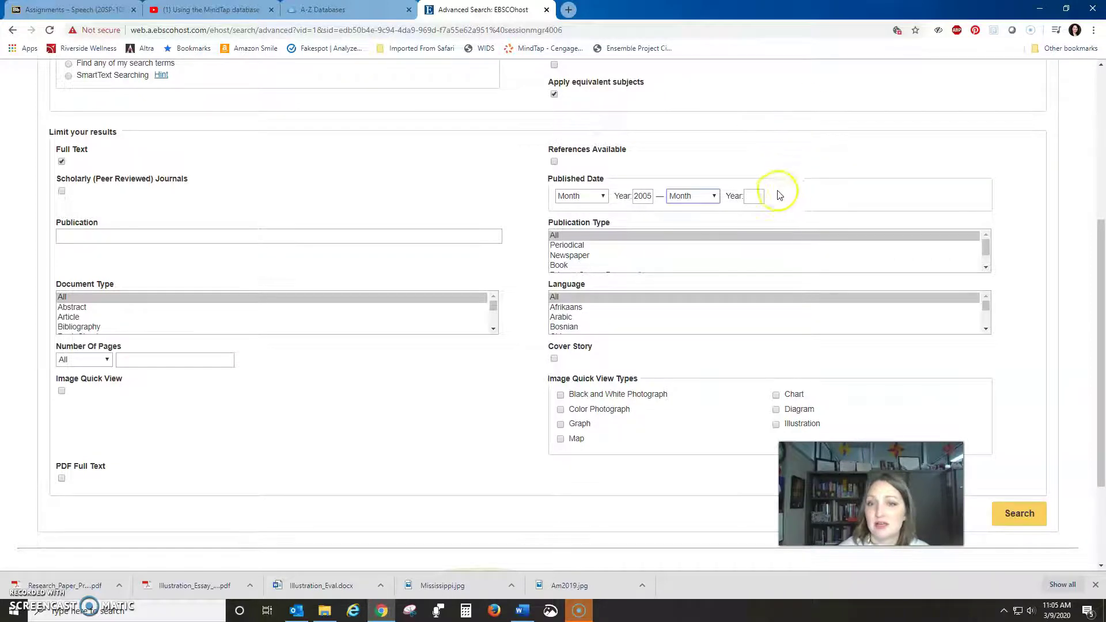
click(757, 195)
text(2020)
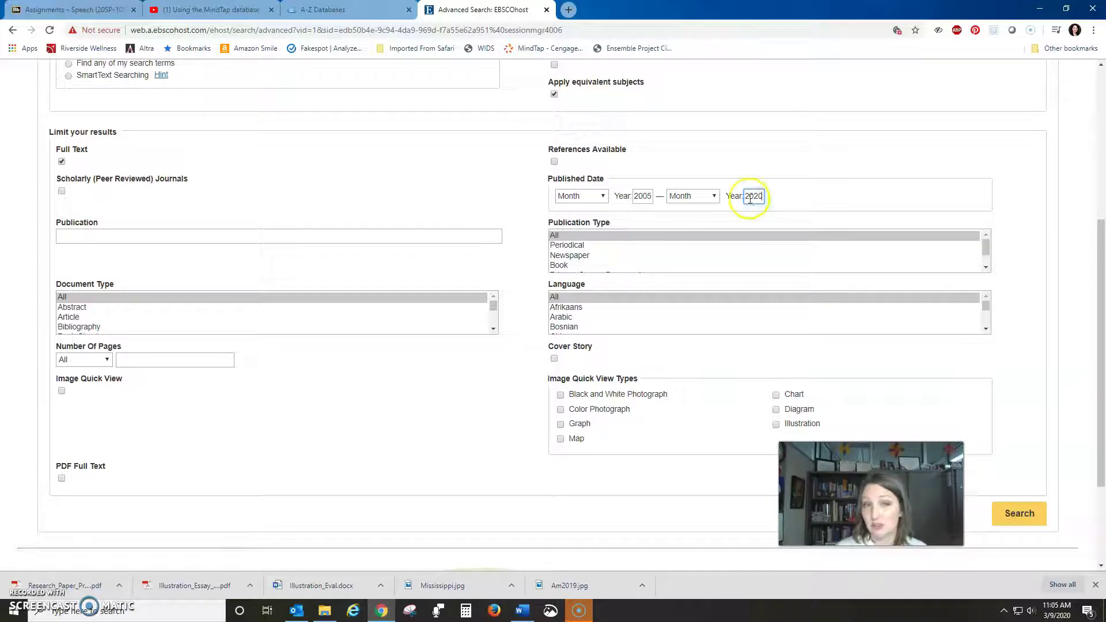
Step: Enter "video games" as the first search term, choose the suggestion "video games effects" and run the search
scroll(494, 217, up, 5)
click(143, 122)
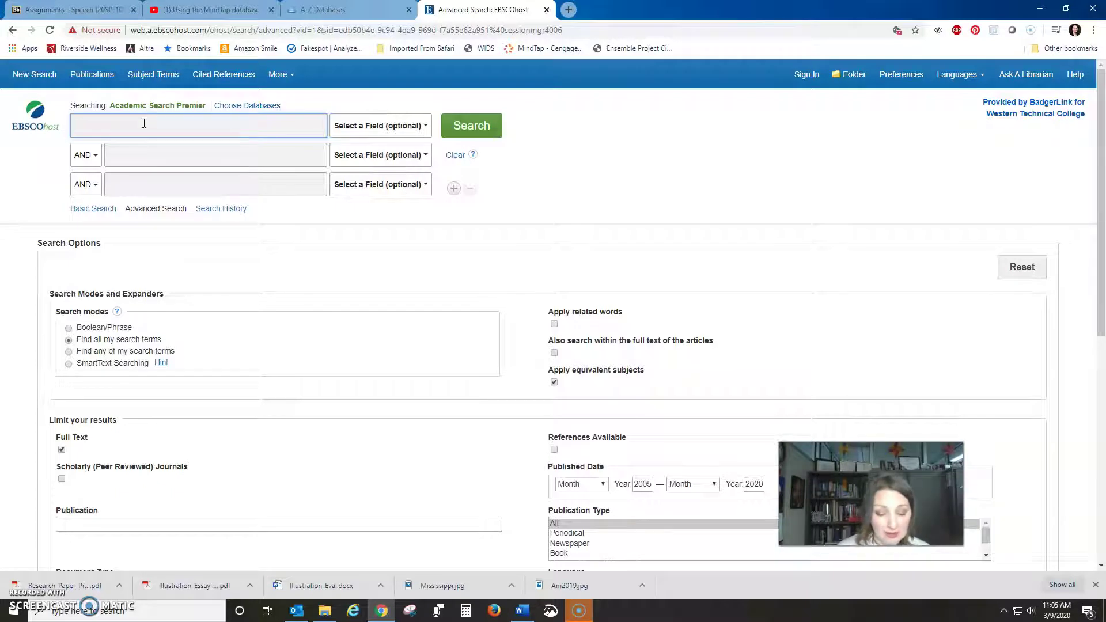
text(video games)
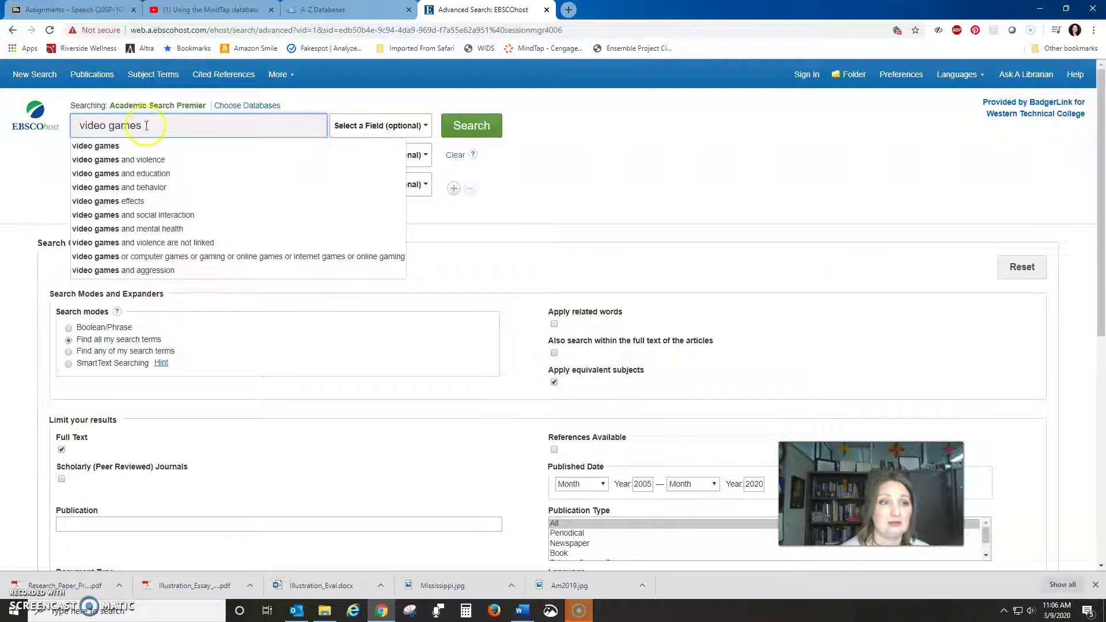
click(168, 166)
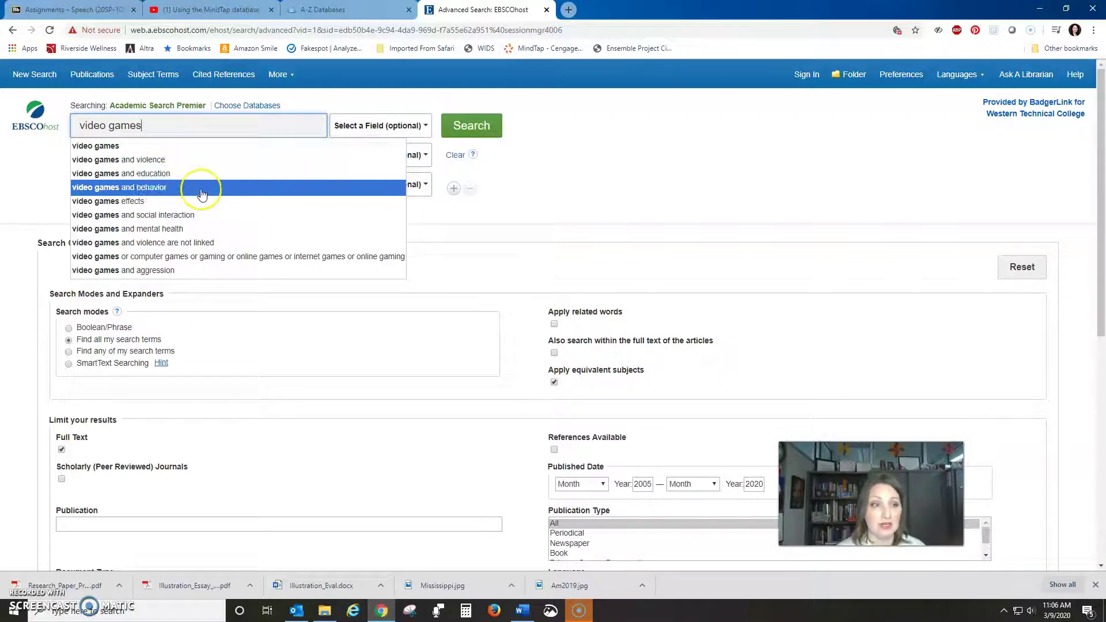
click(228, 210)
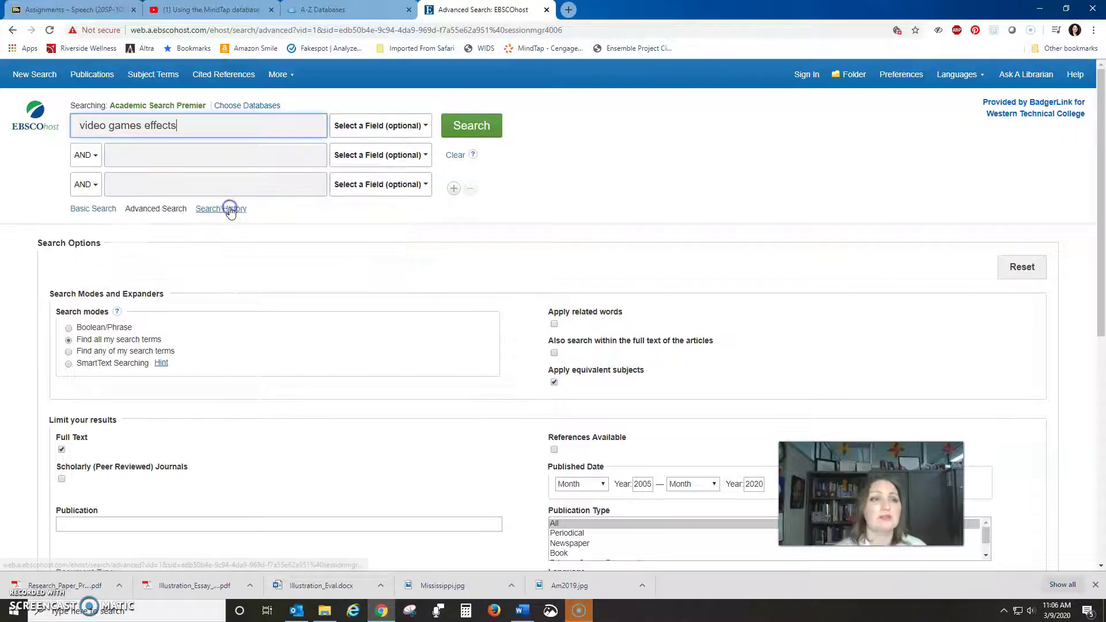
click(492, 138)
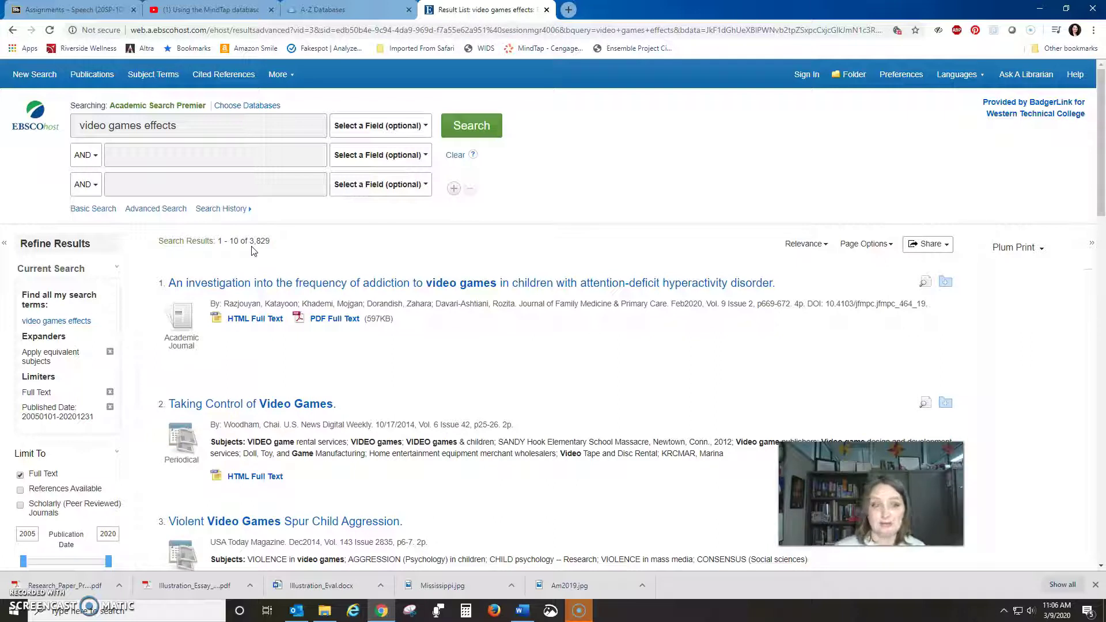
Step: Look through the results and restrict the source types to Academic Journals
scroll(292, 316, down, 1)
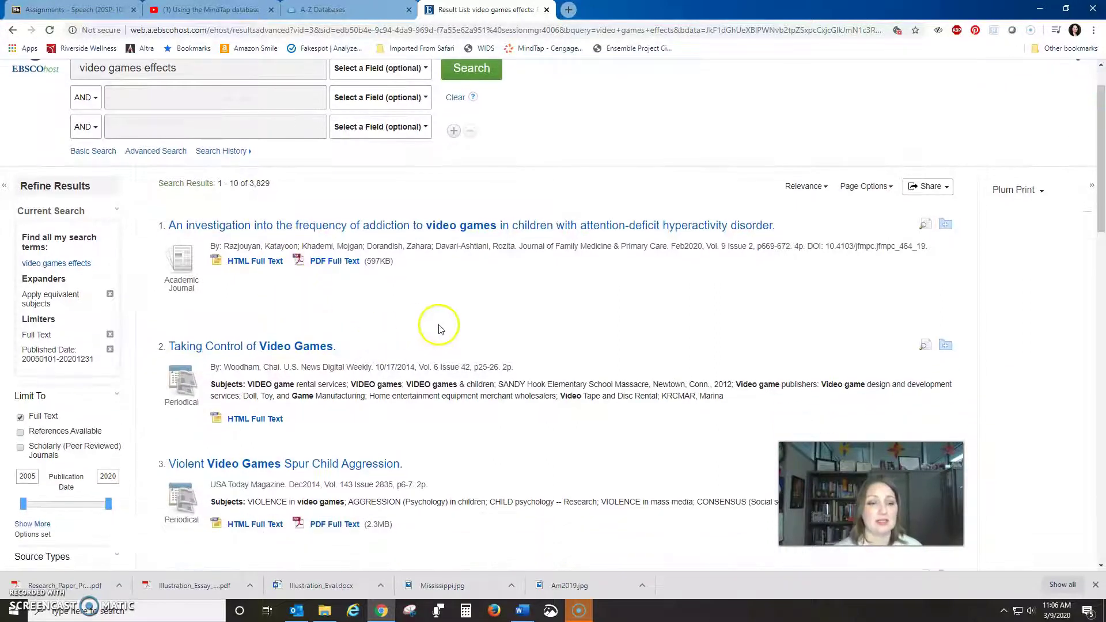
scroll(512, 336, down, 2)
scroll(595, 329, down, 1)
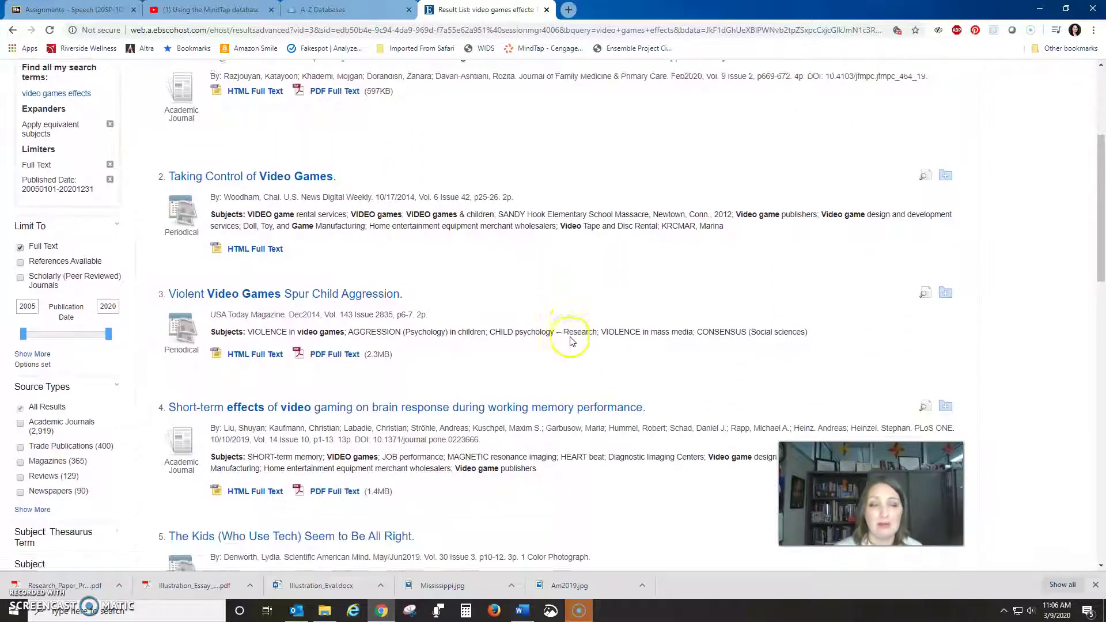
scroll(579, 317, down, 1)
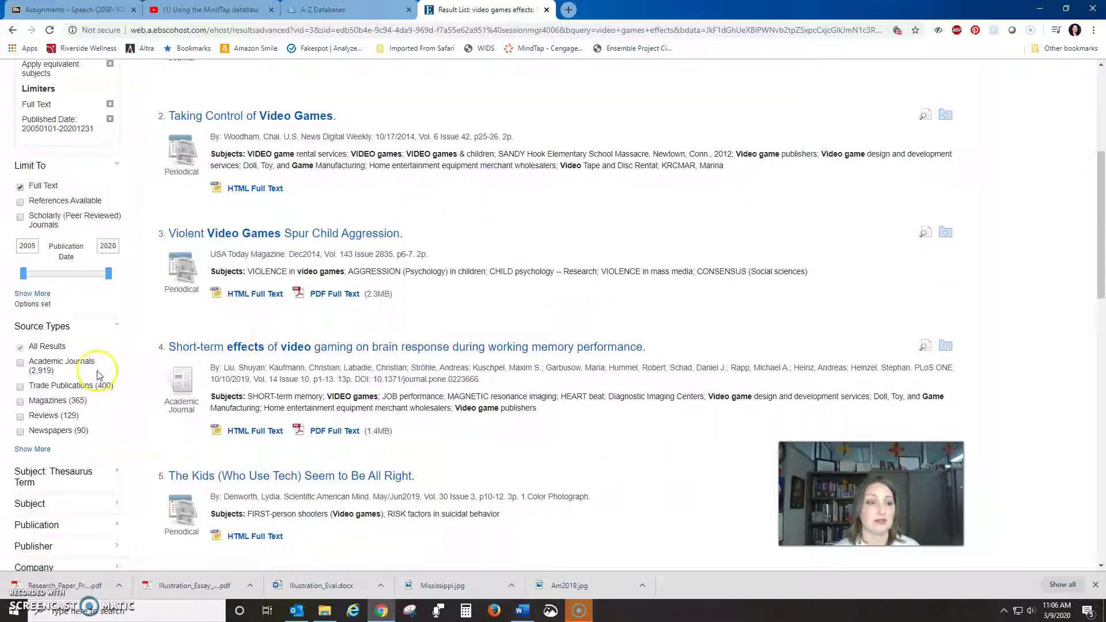
scroll(110, 351, down, 1)
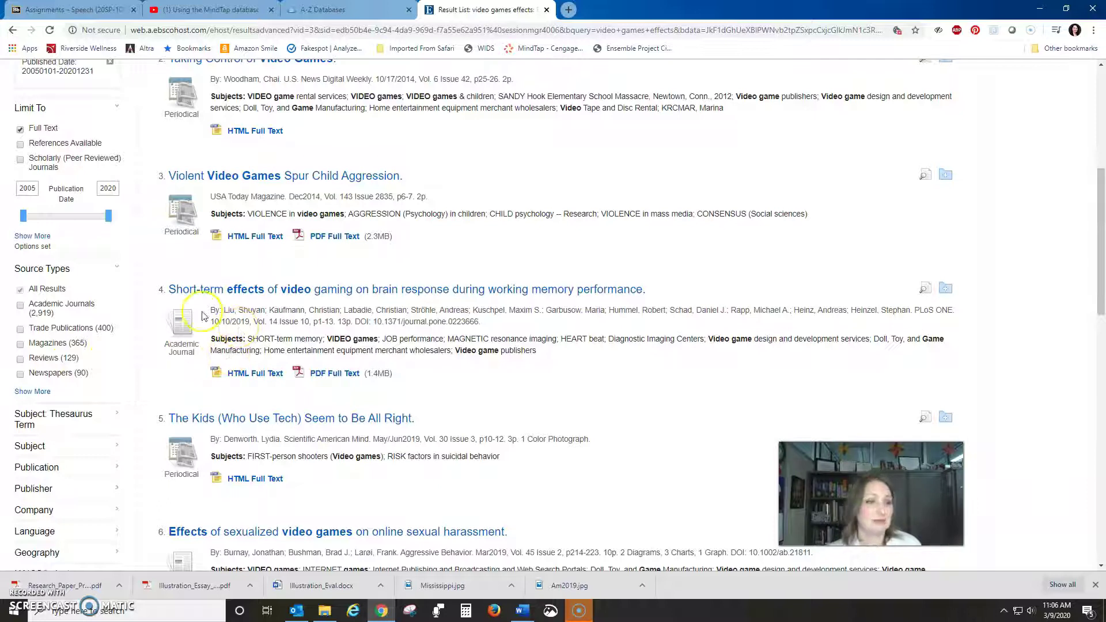
click(20, 305)
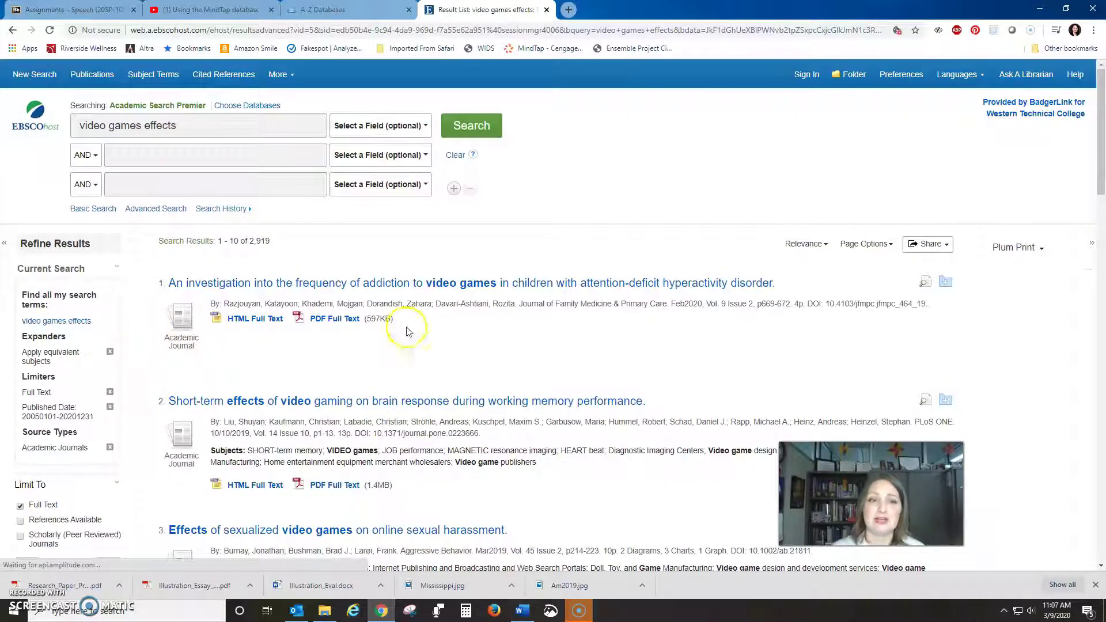
Step: Browse the academic journal results and open the article "Effects of sexualized video games on online sexual harassment."
click(185, 159)
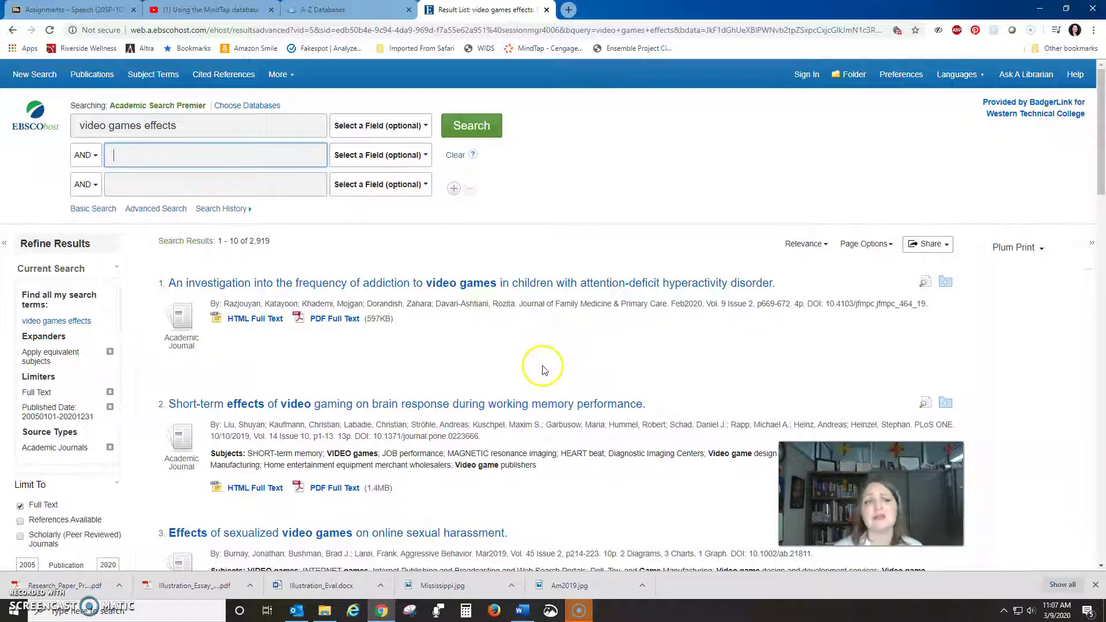
scroll(513, 304, down, 3)
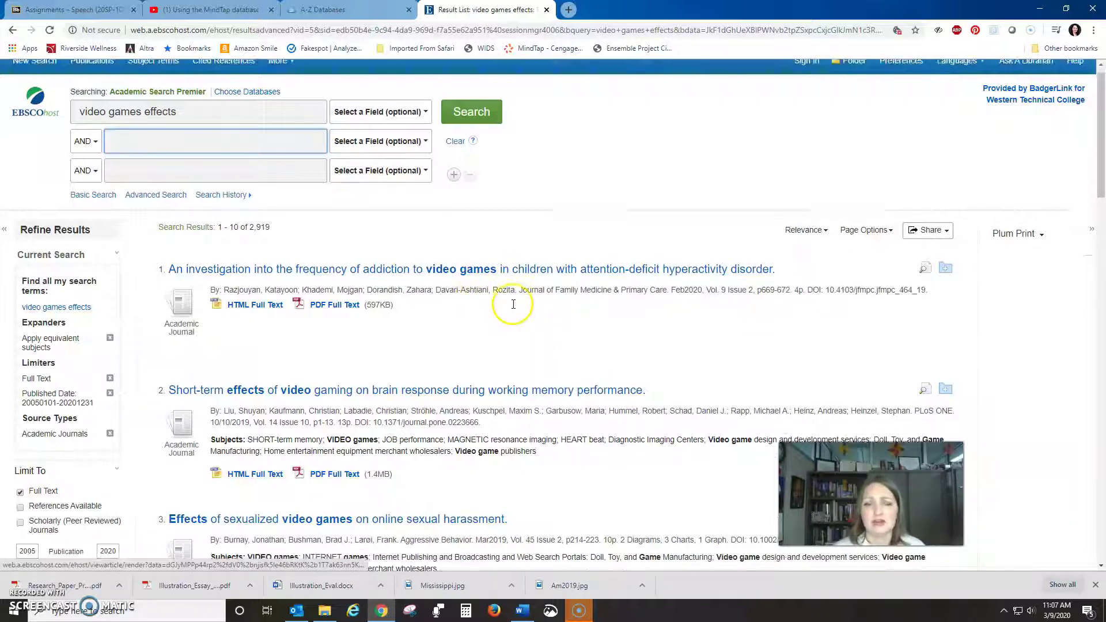
scroll(513, 304, down, 3)
scroll(513, 315, down, 3)
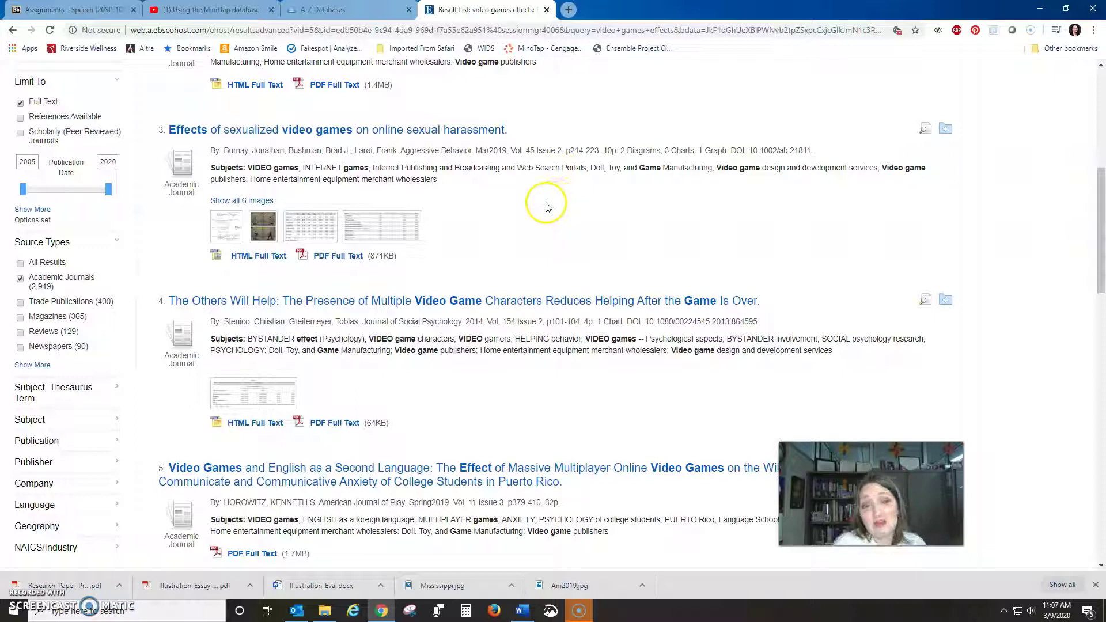
click(464, 131)
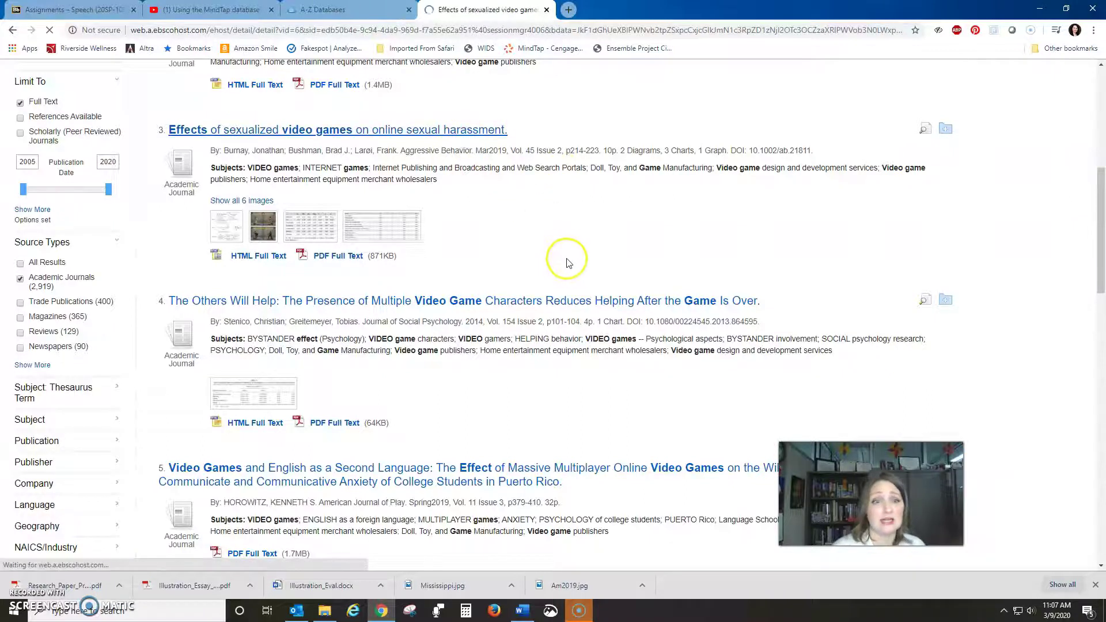
Step: Examine the article's detailed record, including its subject terms, abstract, full text and the available article tools
scroll(593, 268, down, 3)
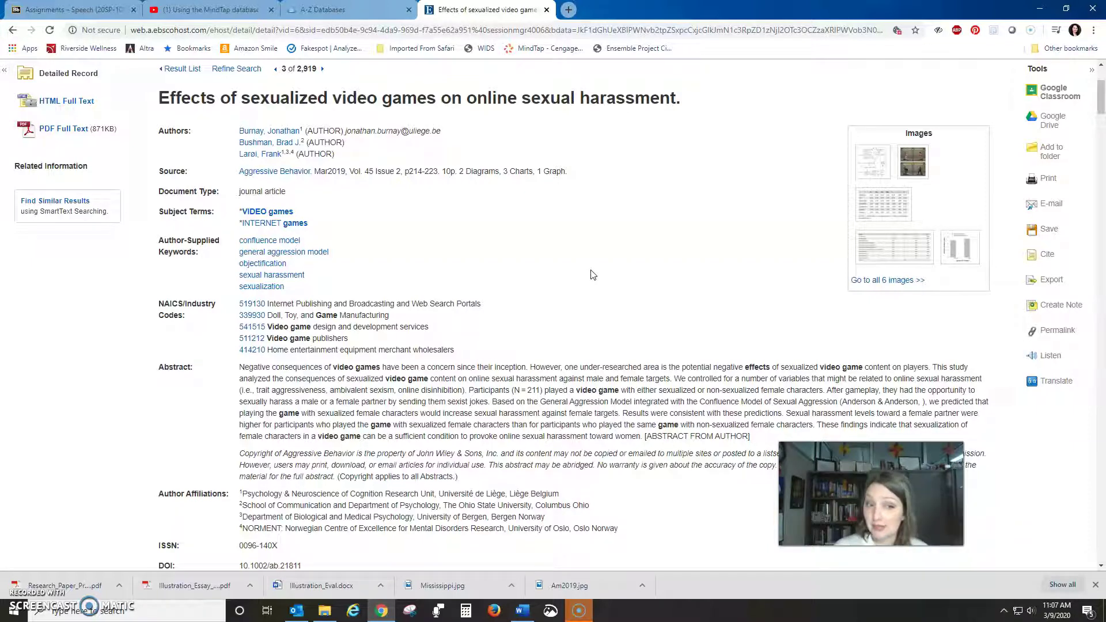
scroll(594, 275, down, 2)
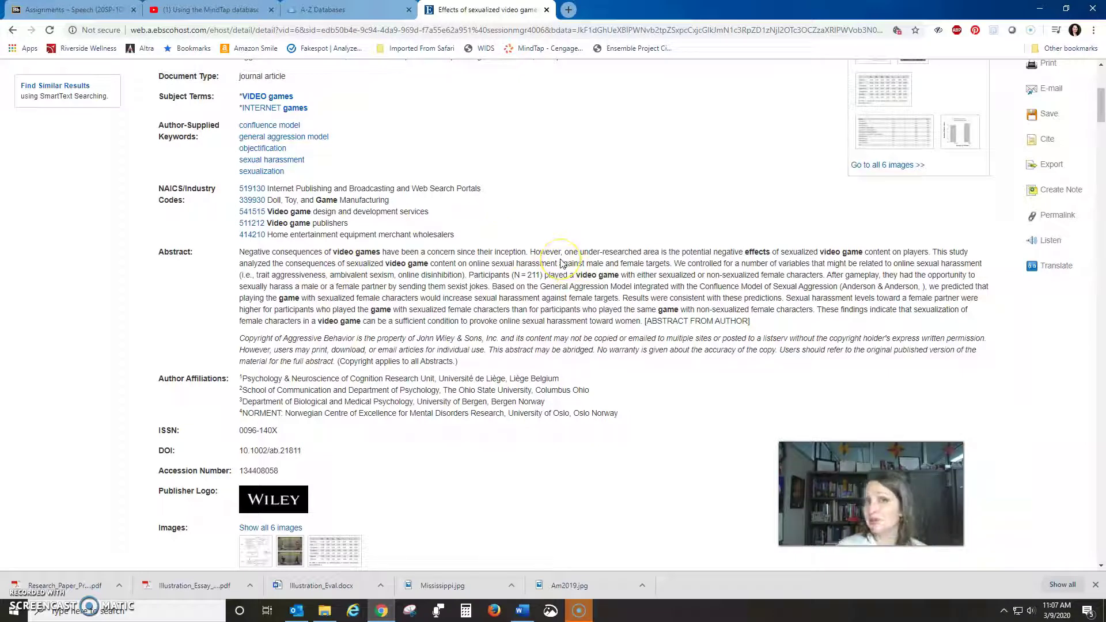
scroll(479, 222, up, 1)
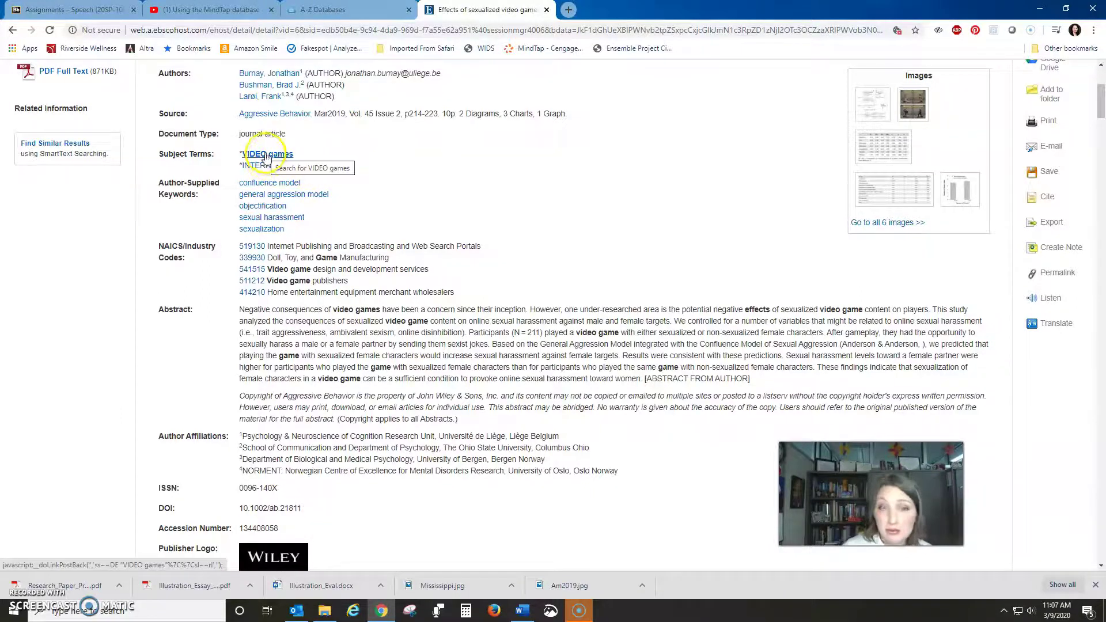
scroll(441, 221, down, 6)
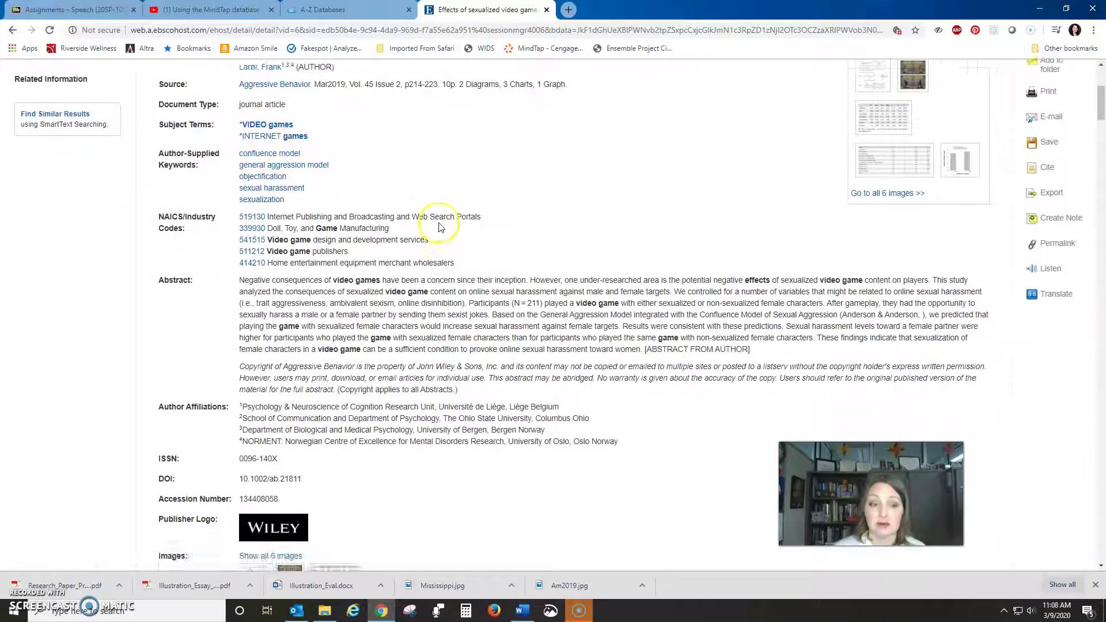
scroll(444, 239, down, 8)
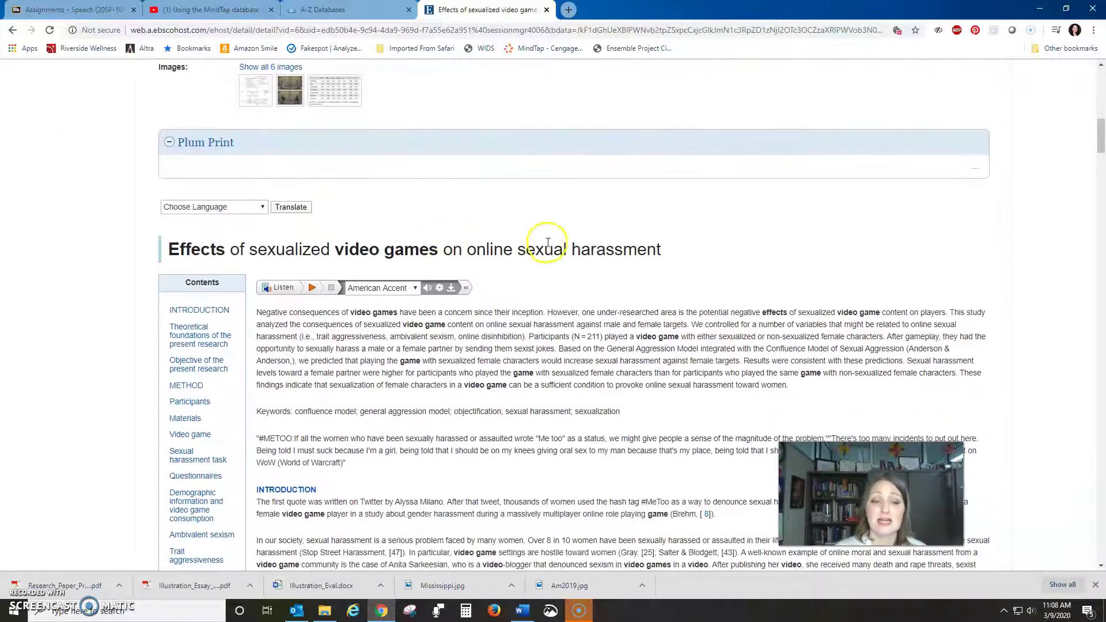
scroll(521, 285, down, 2)
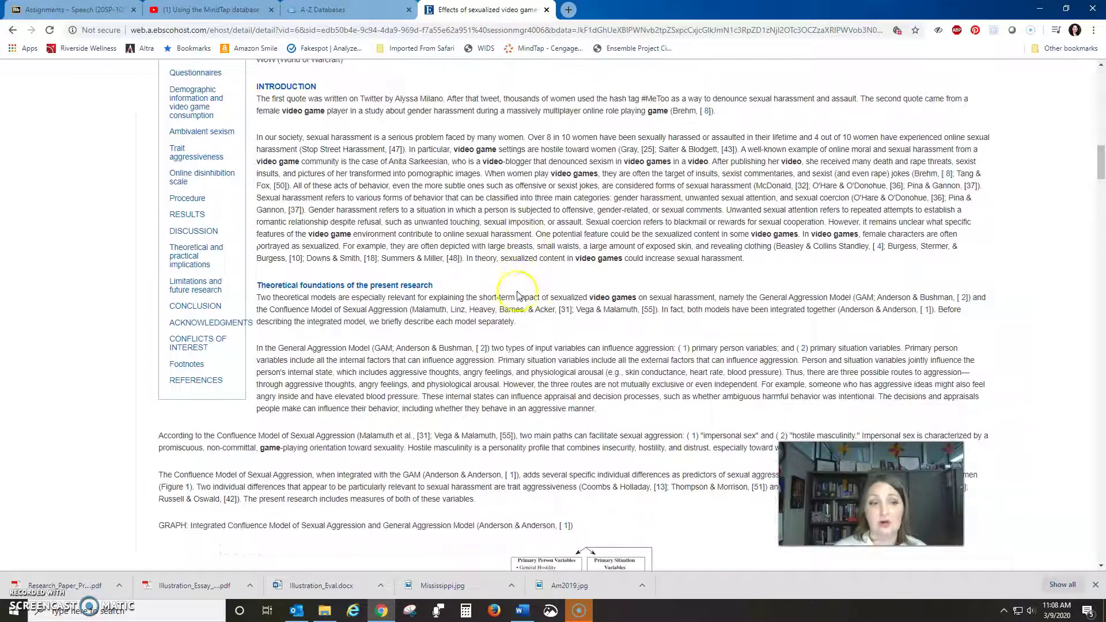
scroll(516, 293, up, 16)
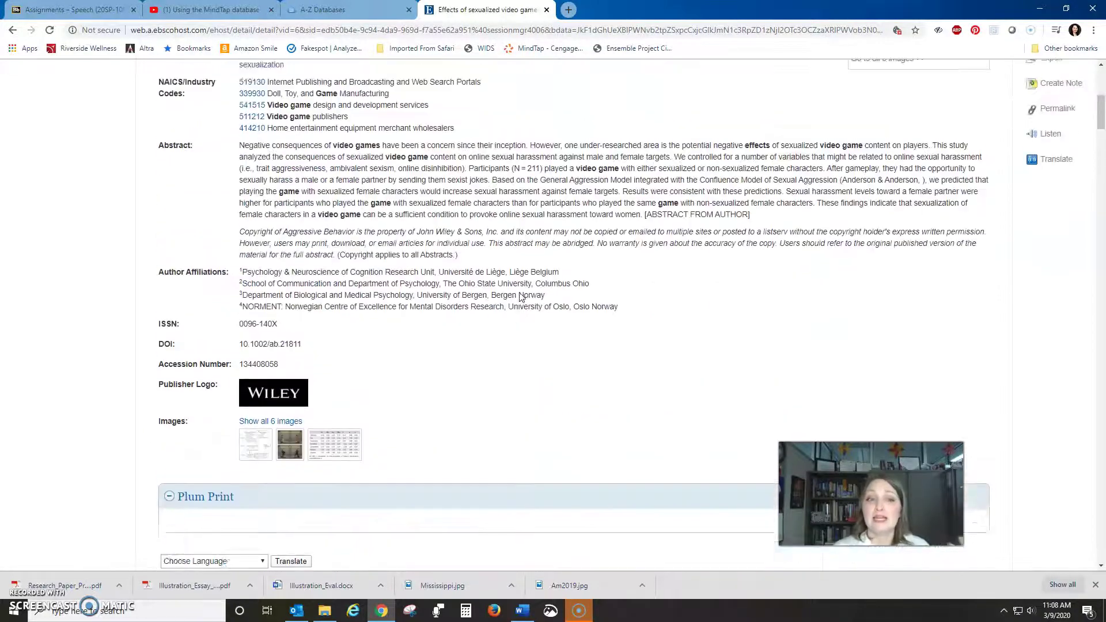
scroll(521, 294, down, 1)
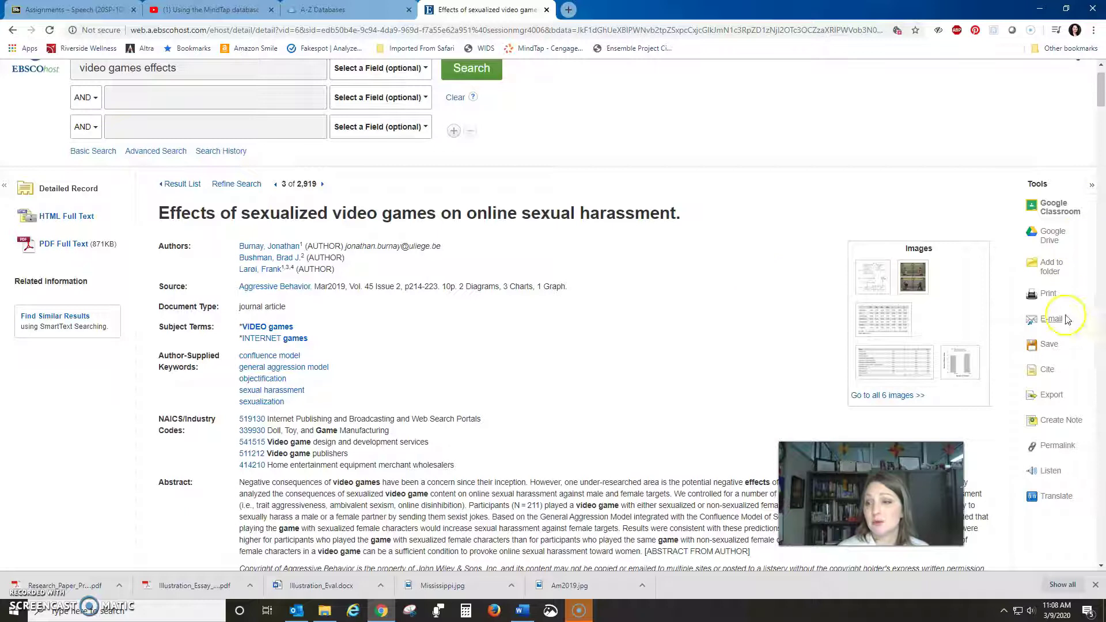
Step: Display the article's citation formats and copy its MLA works cited entry
click(1048, 372)
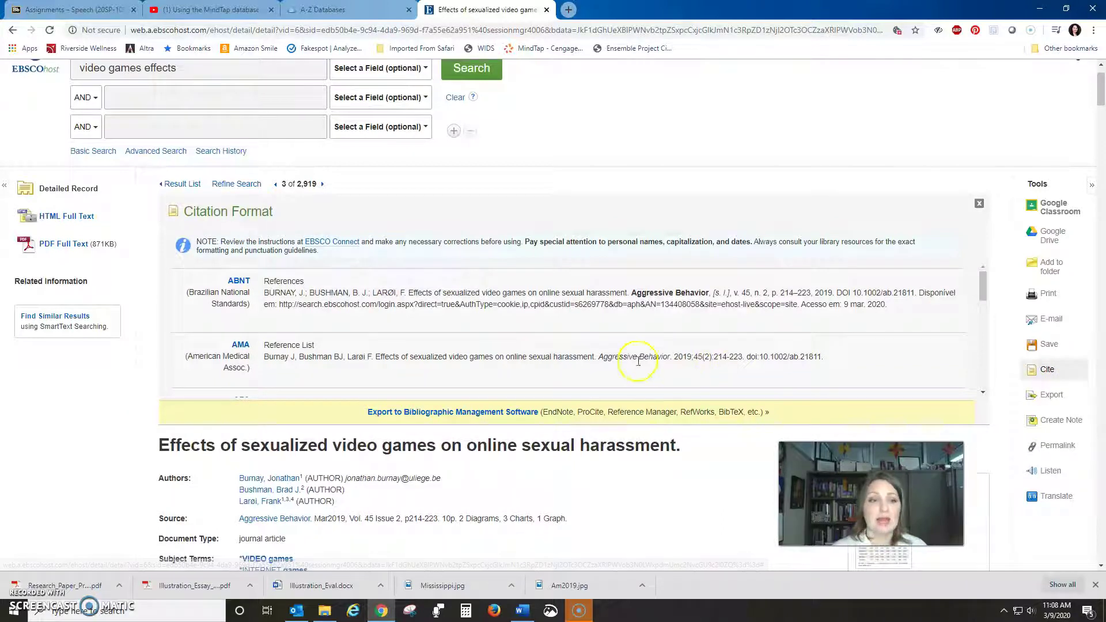
scroll(395, 294, down, 3)
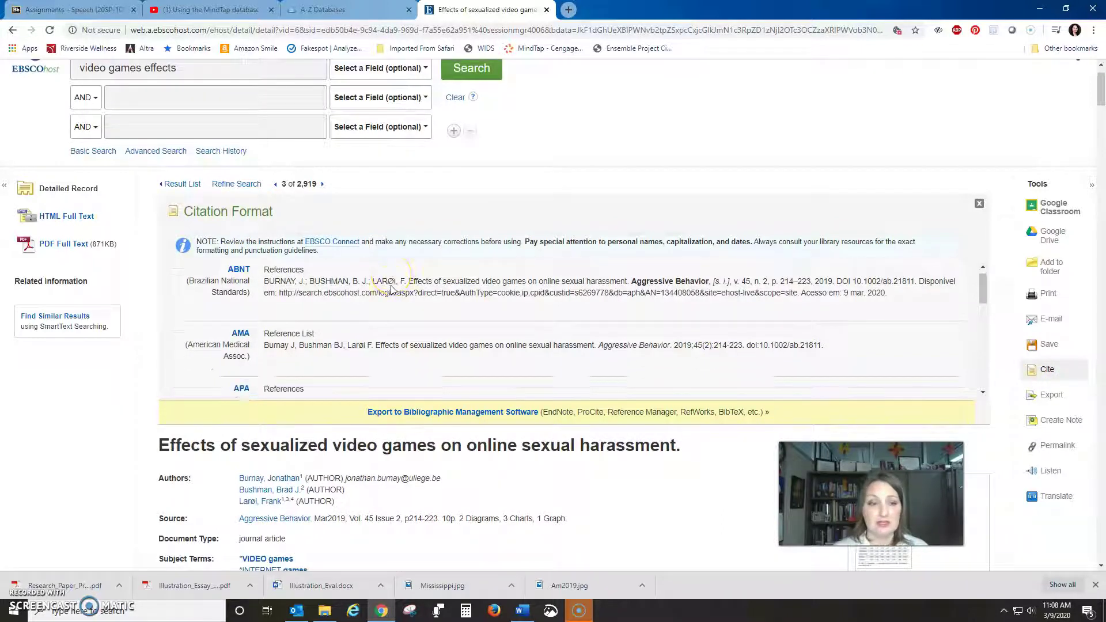
scroll(396, 297, down, 5)
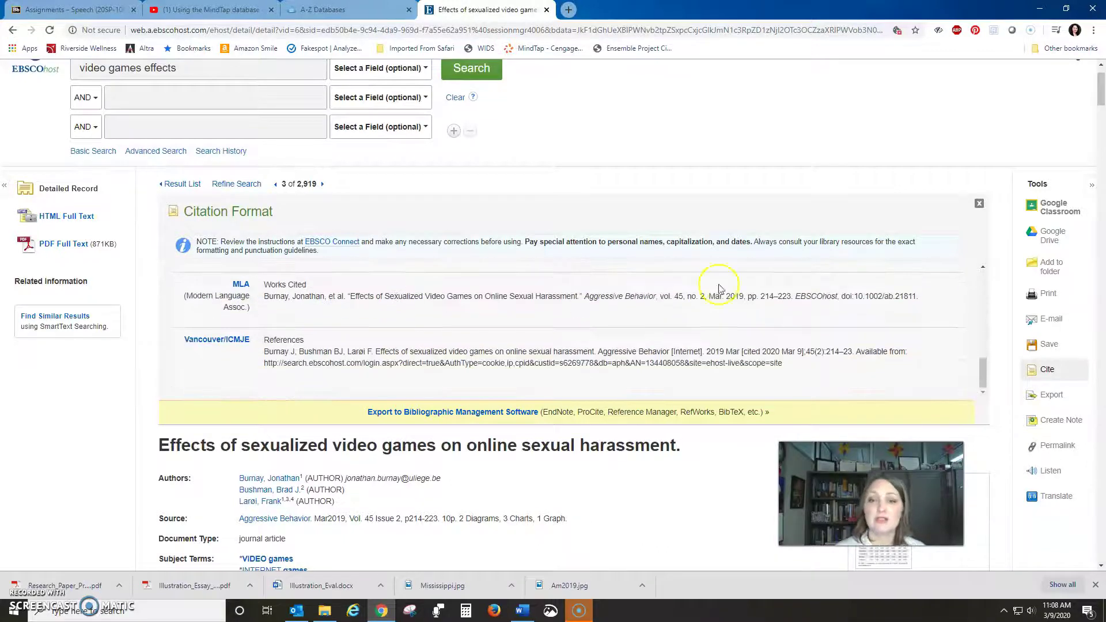
drag(919, 297, 262, 302)
key(ctrl+c)
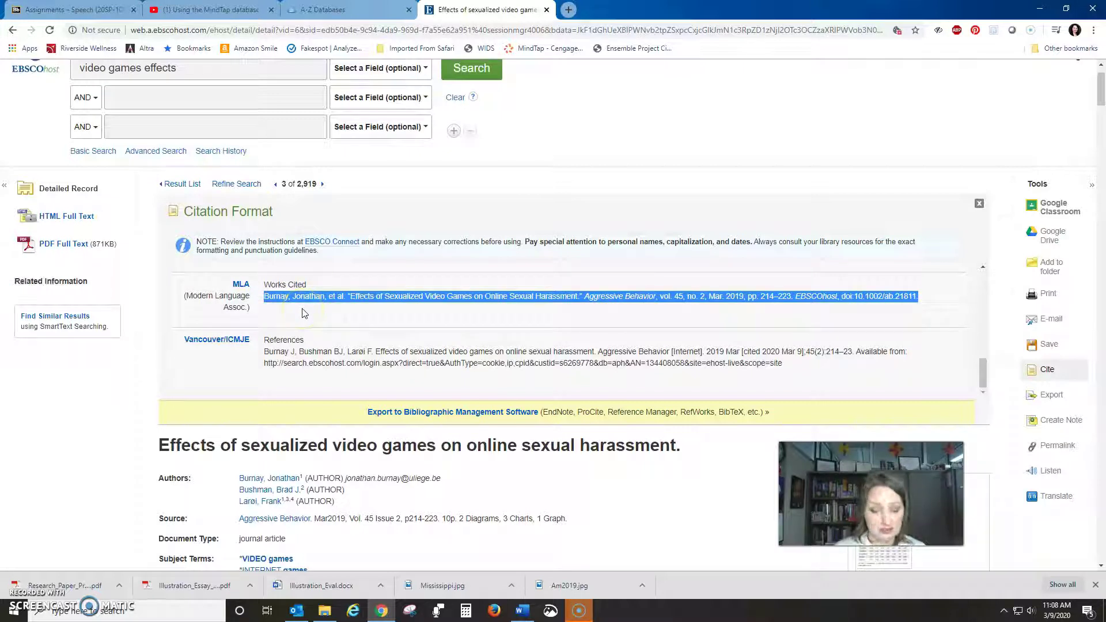
Step: Switch to Word, create a blank document and paste the copied MLA citation into it
click(517, 613)
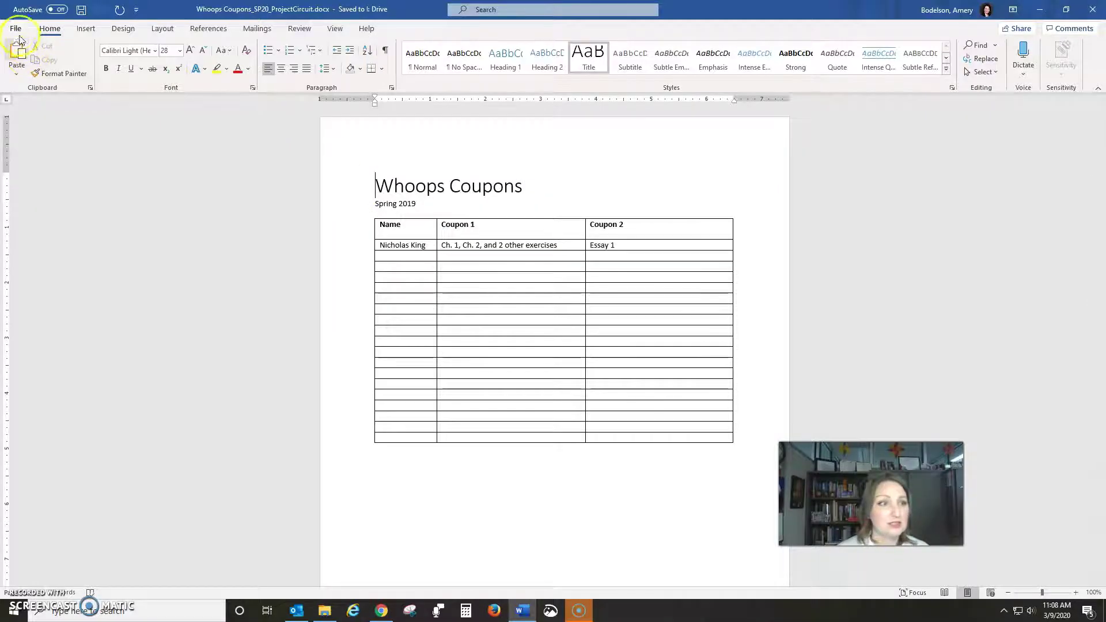
click(13, 28)
click(20, 79)
click(163, 112)
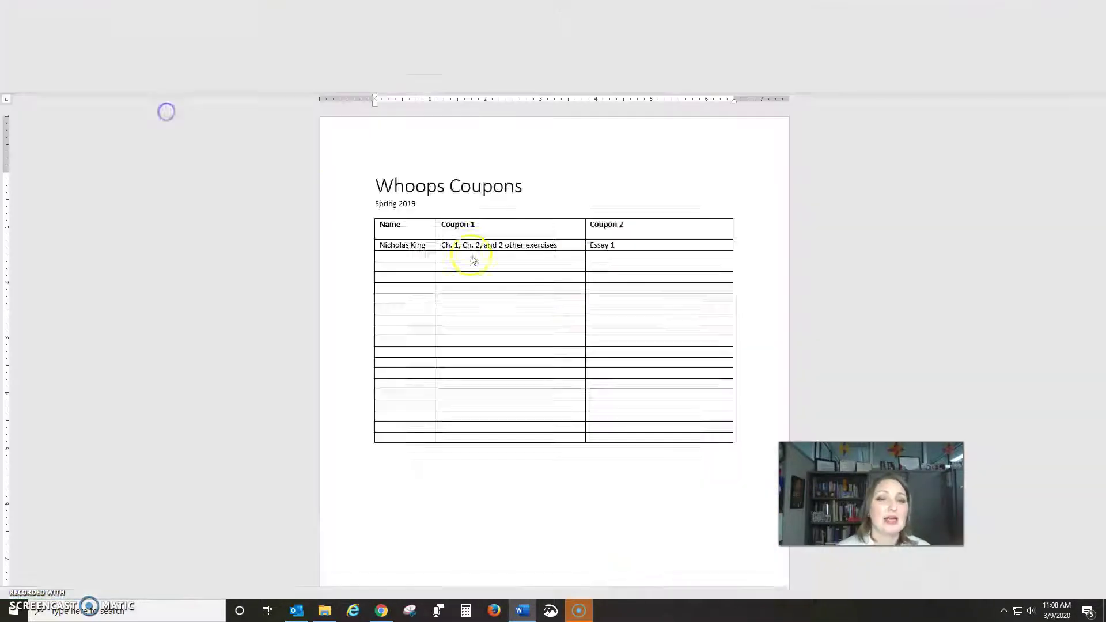
key(ctrl+v)
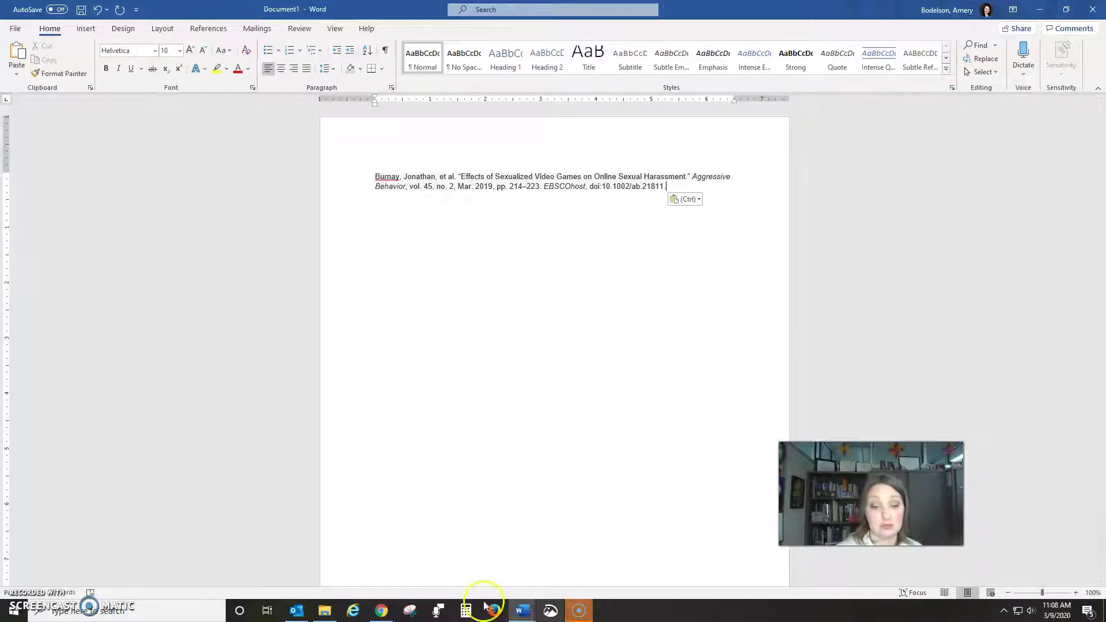
Step: Return to the article in Chrome, look over its full text and close the article's page
click(385, 616)
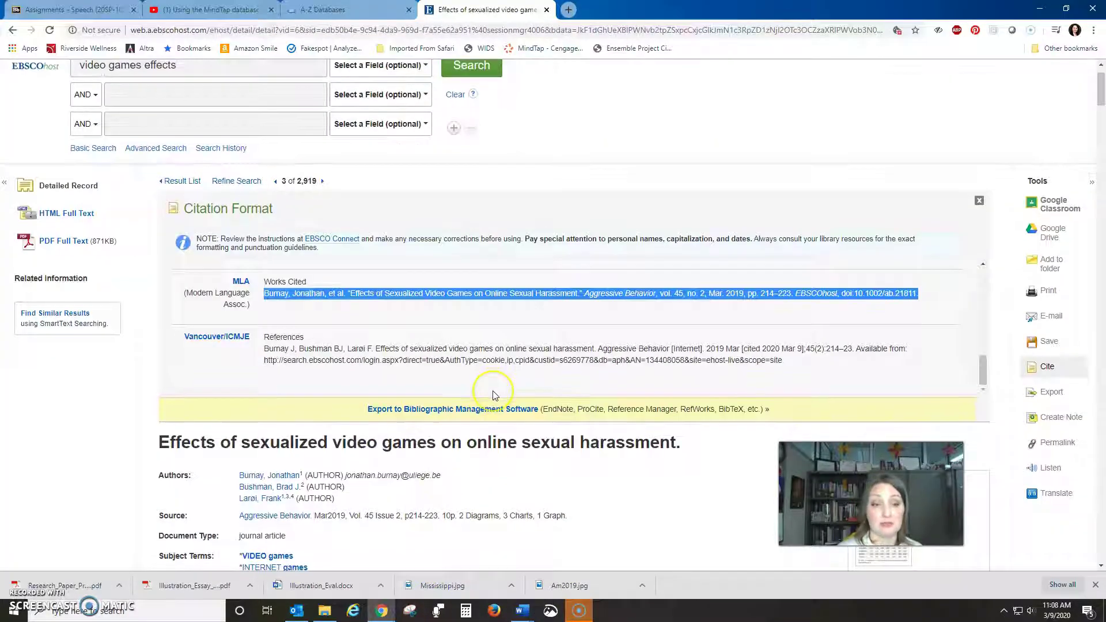
scroll(493, 396, down, 3)
scroll(494, 396, down, 15)
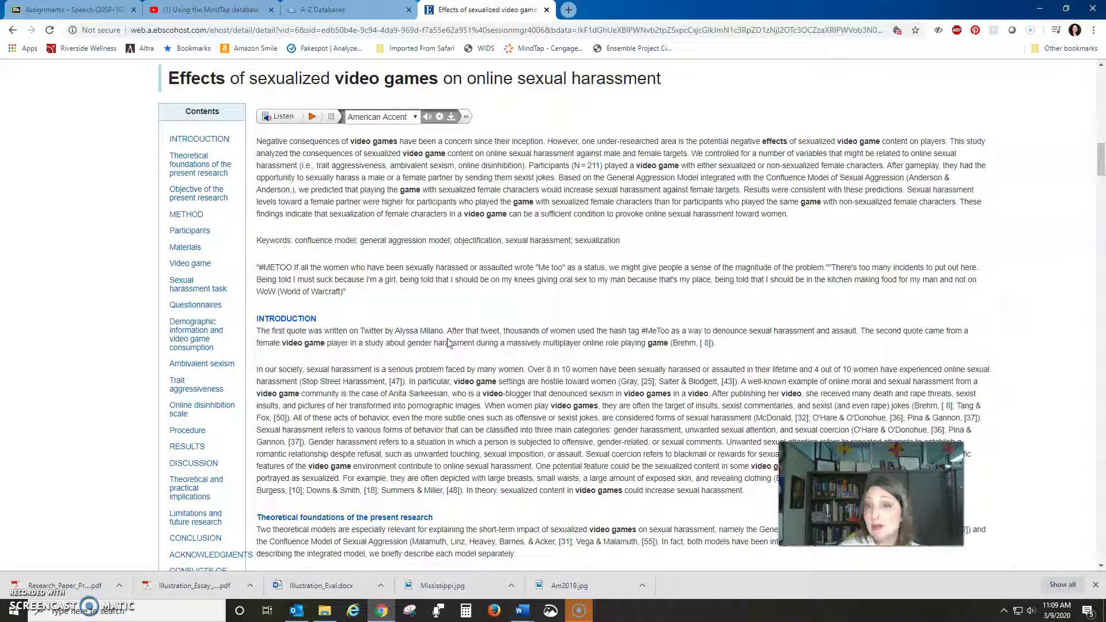
scroll(448, 344, up, 15)
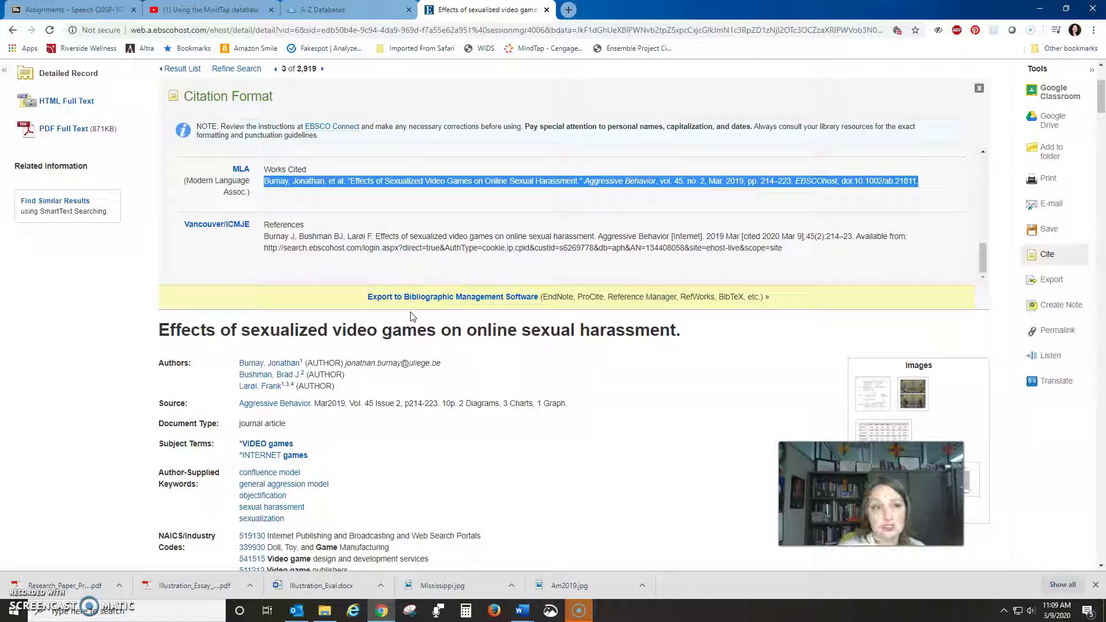
click(546, 10)
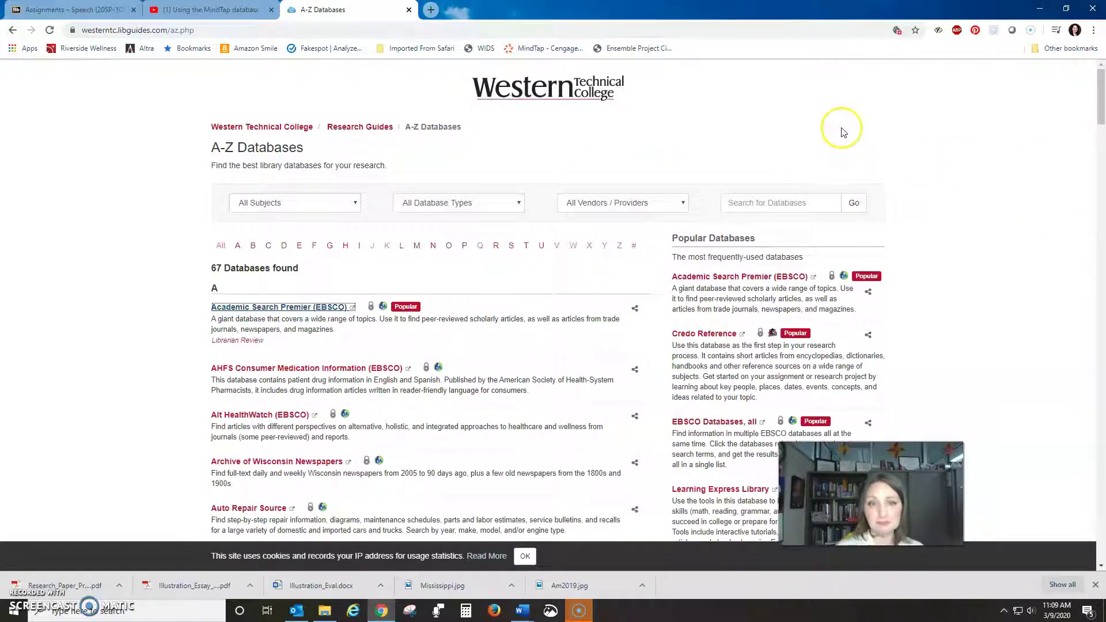
Step: Look through the A-Z Databases list and open Opposing Viewpoints (Gale in Context)
scroll(785, 121, down, 1)
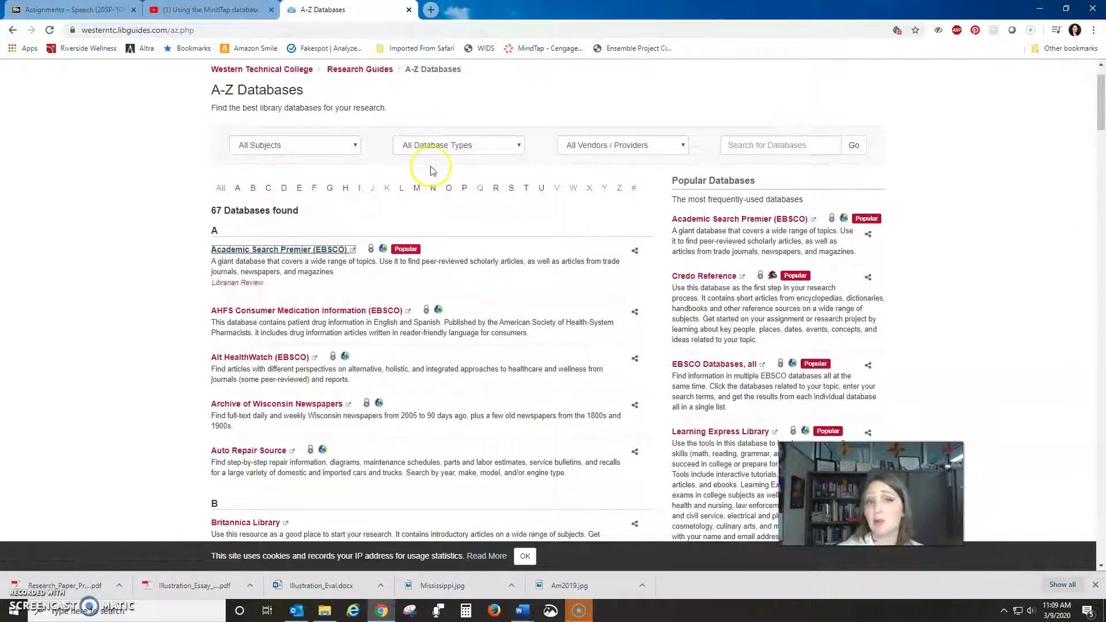
scroll(504, 161, down, 8)
scroll(500, 160, down, 4)
scroll(478, 159, up, 13)
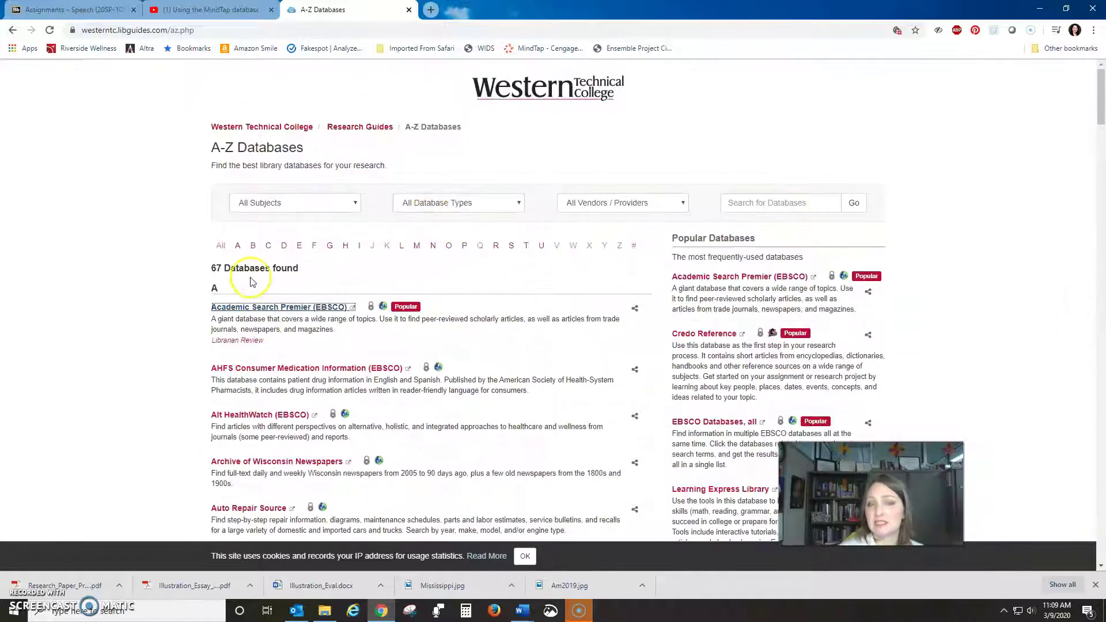
scroll(372, 247, down, 20)
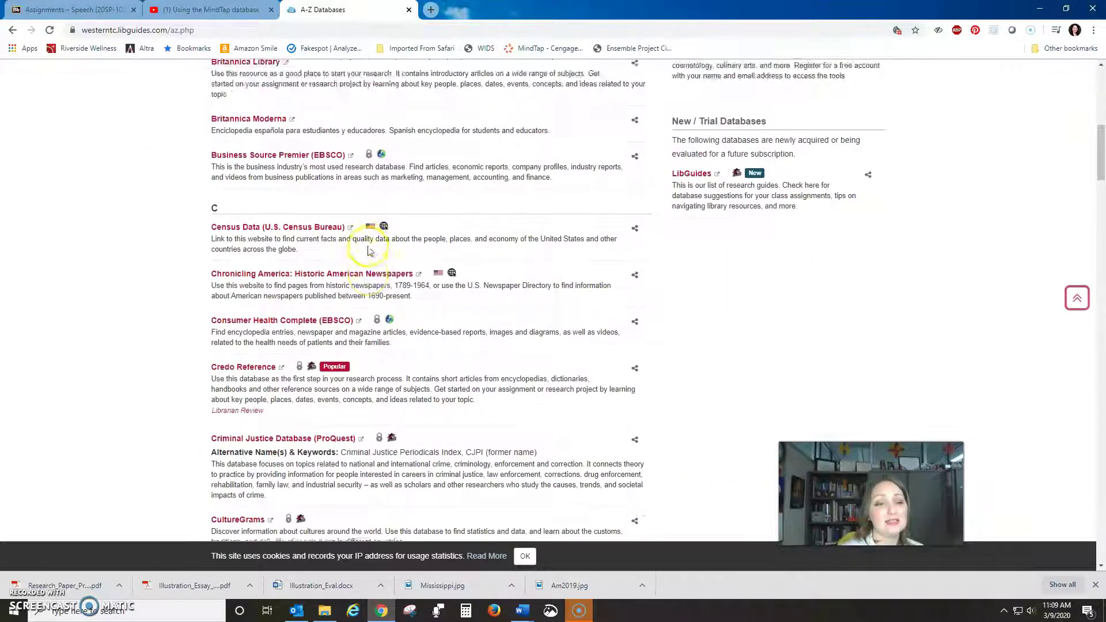
scroll(368, 250, down, 20)
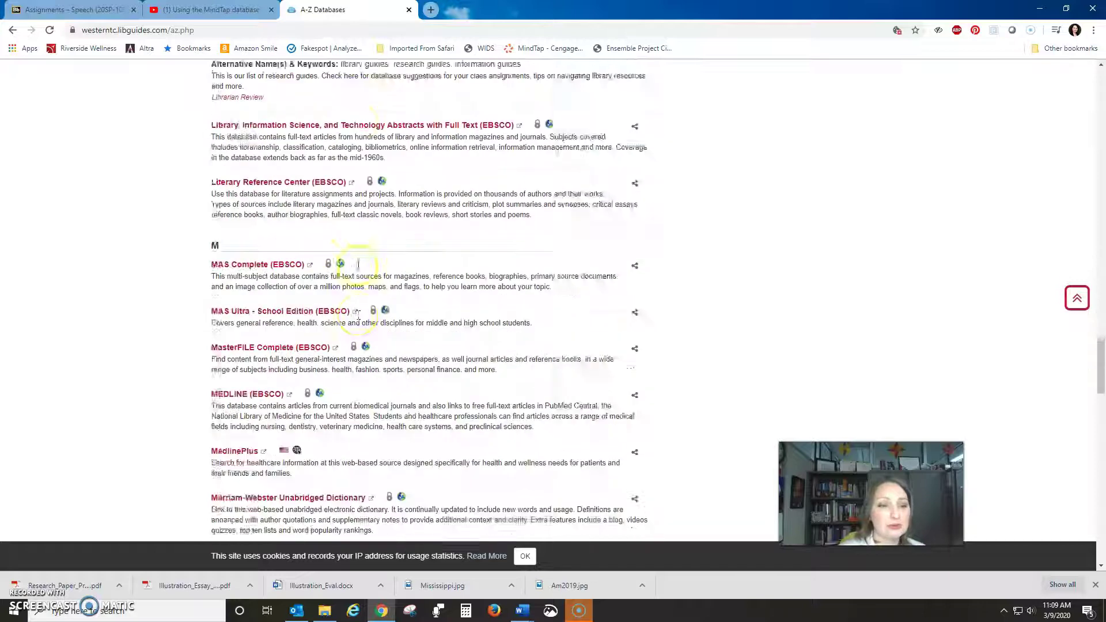
scroll(358, 265, down, 5)
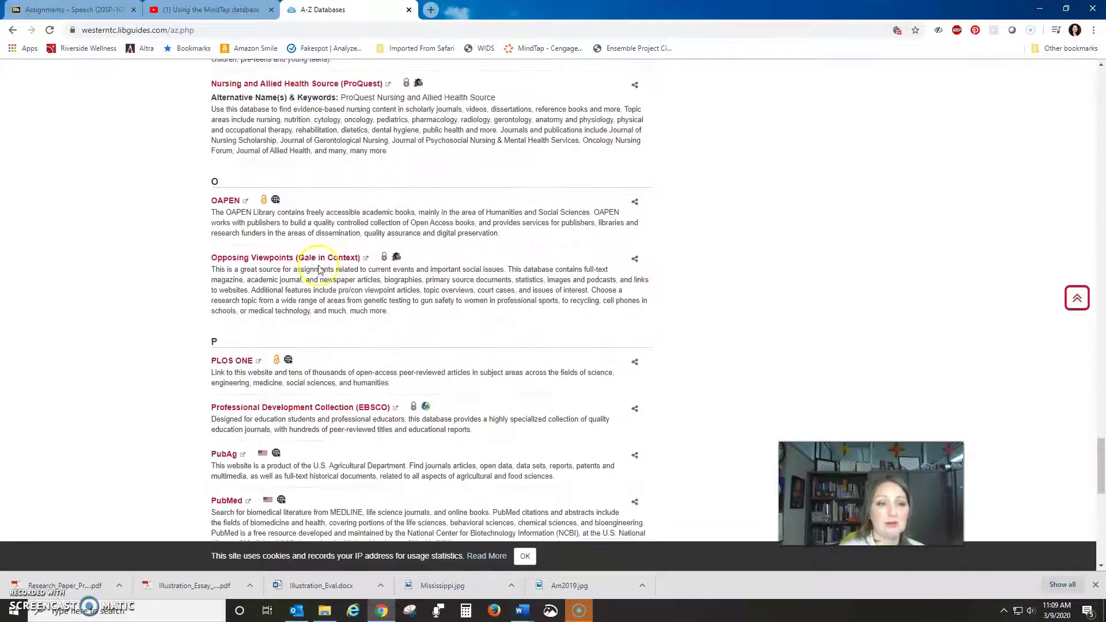
click(301, 254)
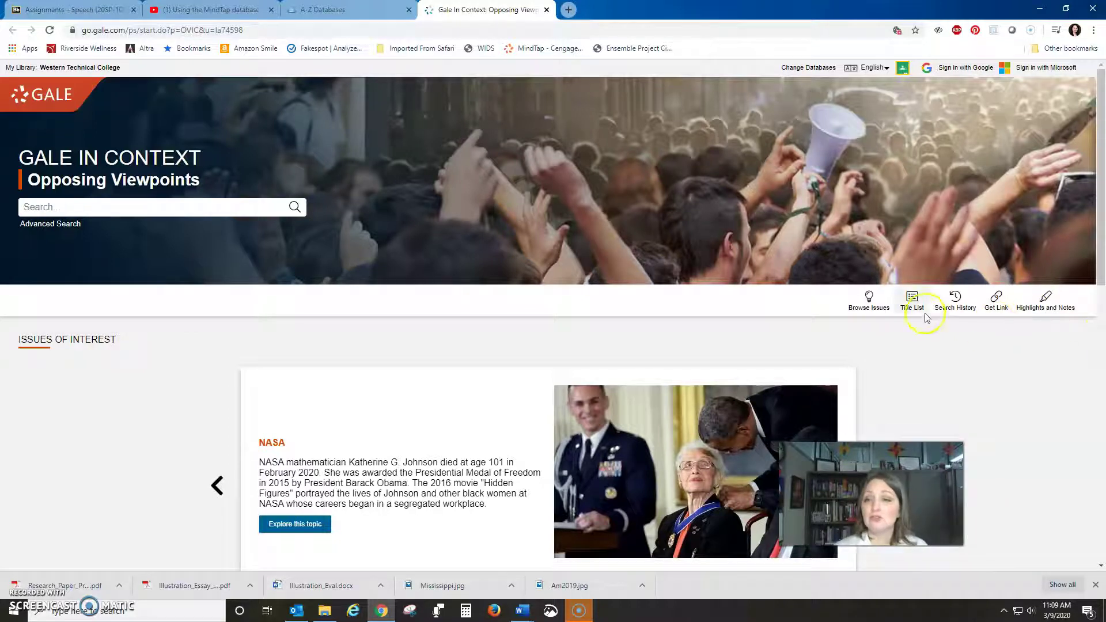
Step: Browse the complete list of issues in Opposing Viewpoints and open the Cyberbullying topic
click(868, 300)
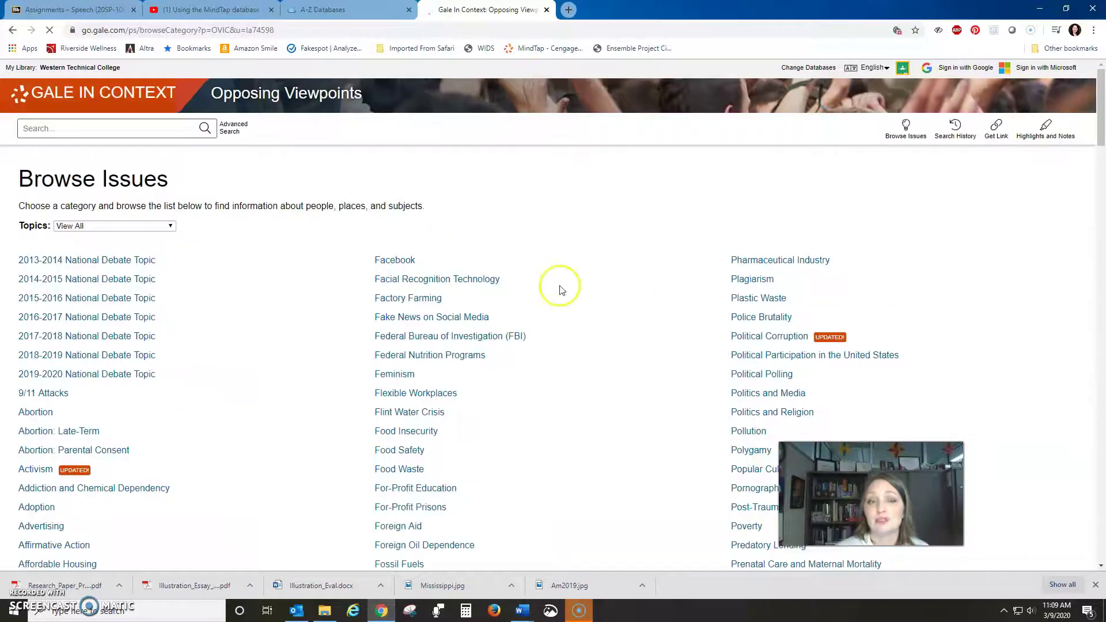
scroll(595, 343, down, 2)
scroll(596, 345, down, 1)
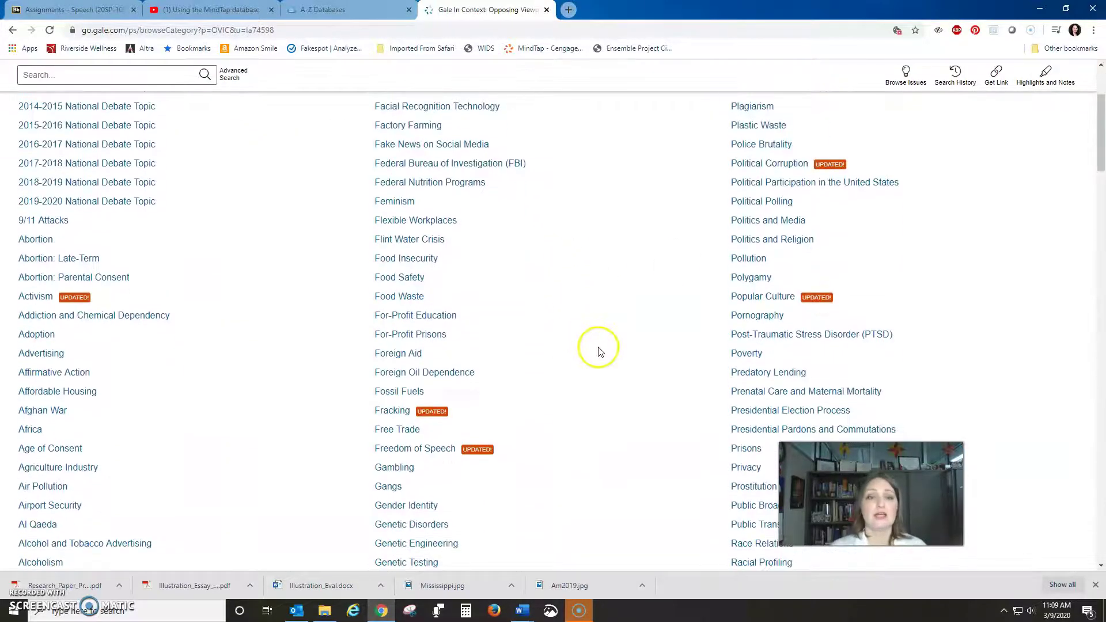
scroll(597, 340, up, 3)
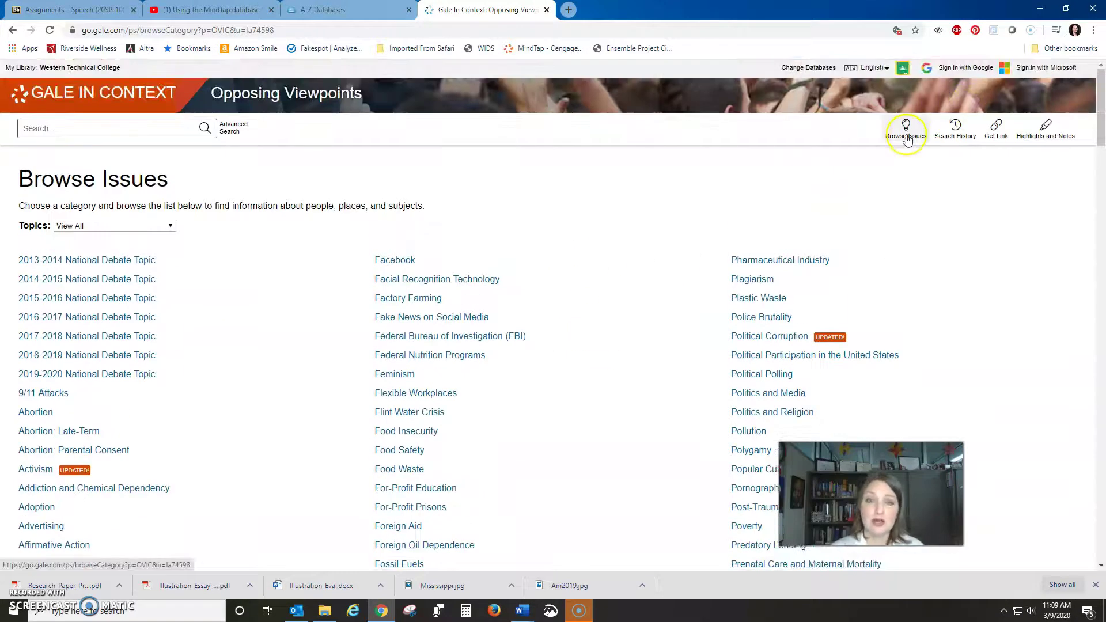
scroll(538, 287, down, 6)
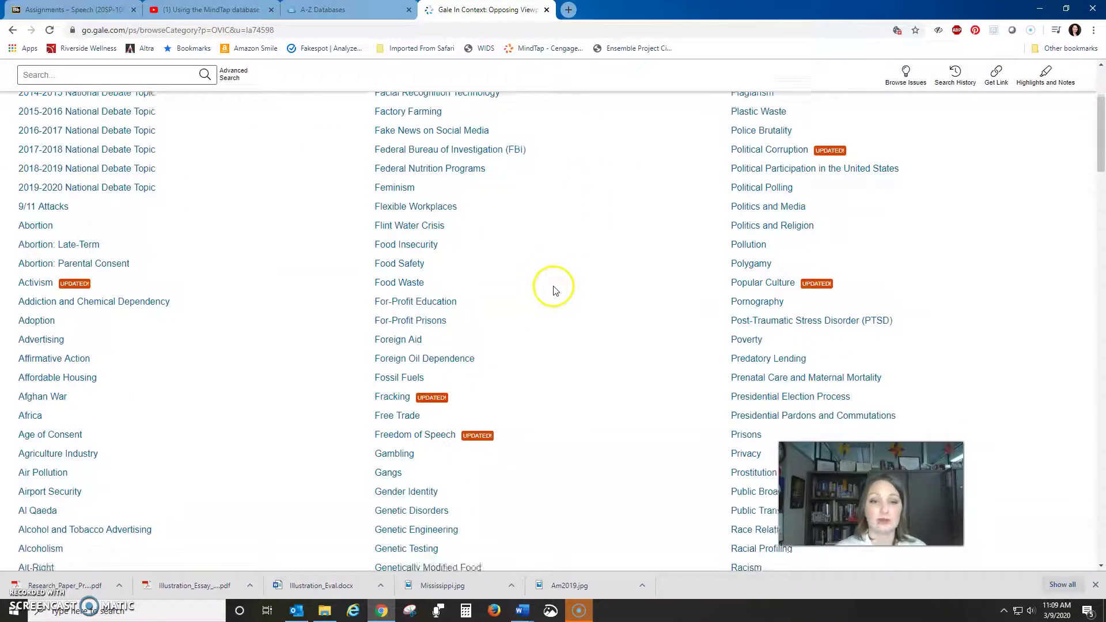
scroll(557, 300, down, 5)
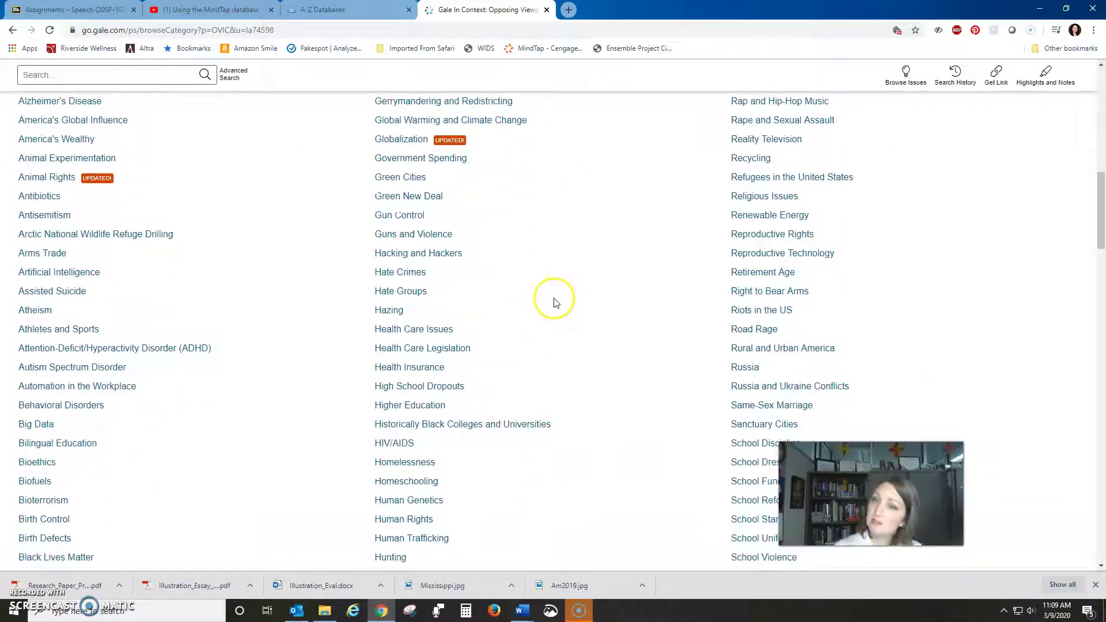
scroll(548, 304, down, 5)
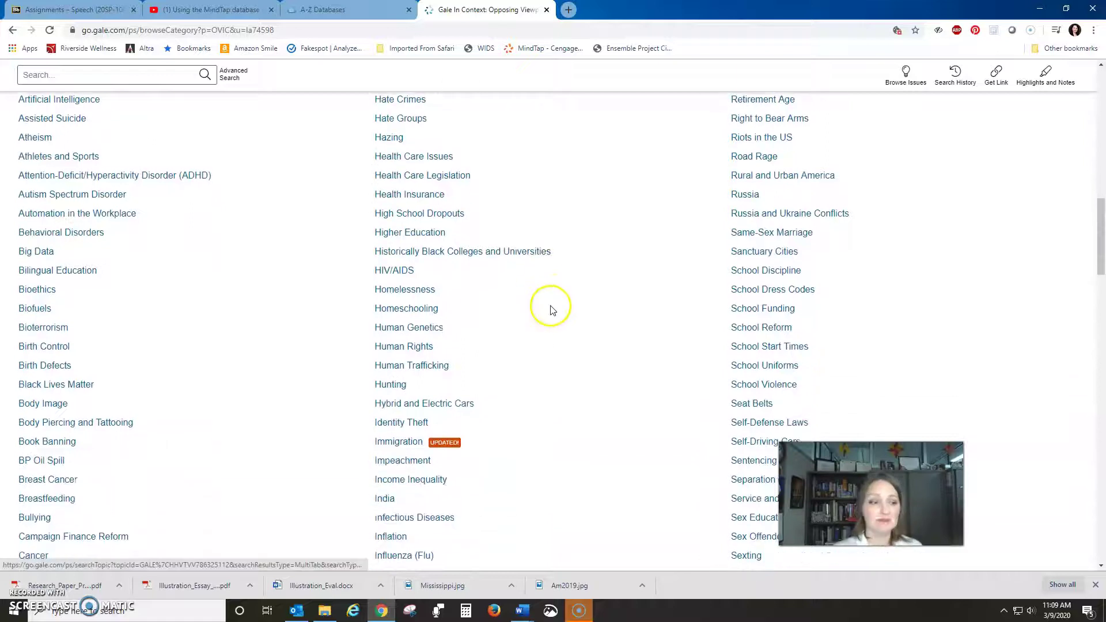
scroll(551, 312, down, 5)
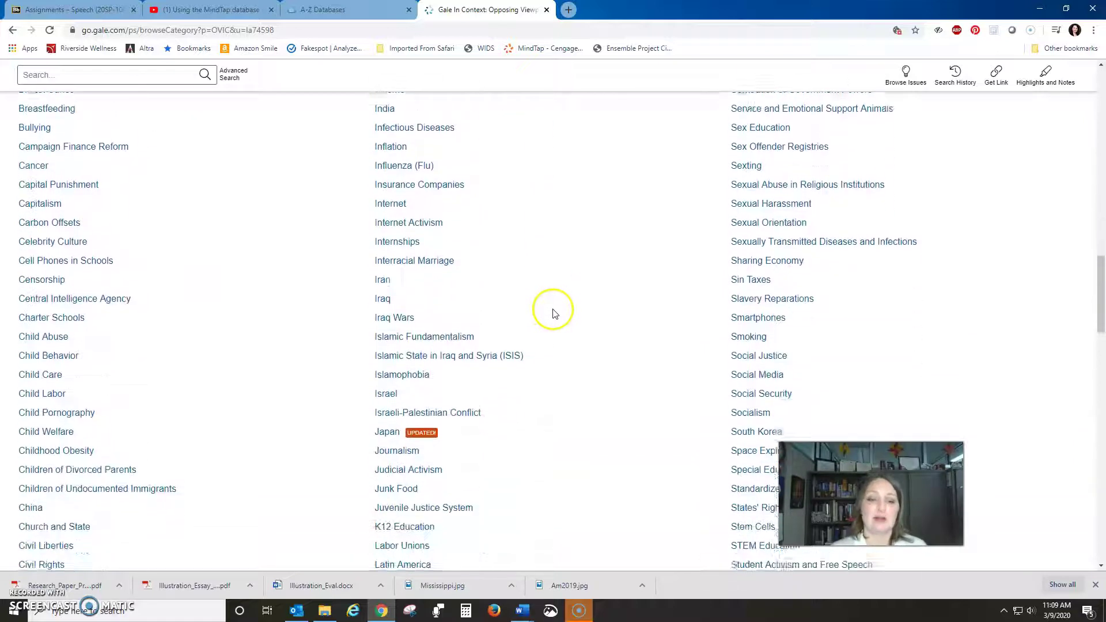
scroll(621, 320, down, 7)
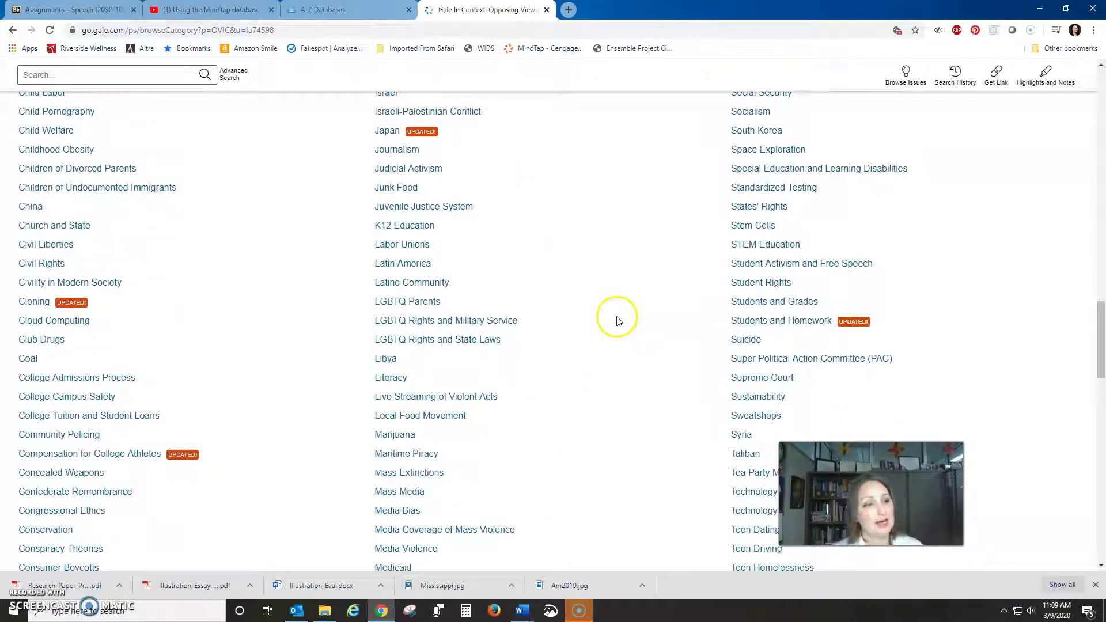
scroll(621, 322, down, 5)
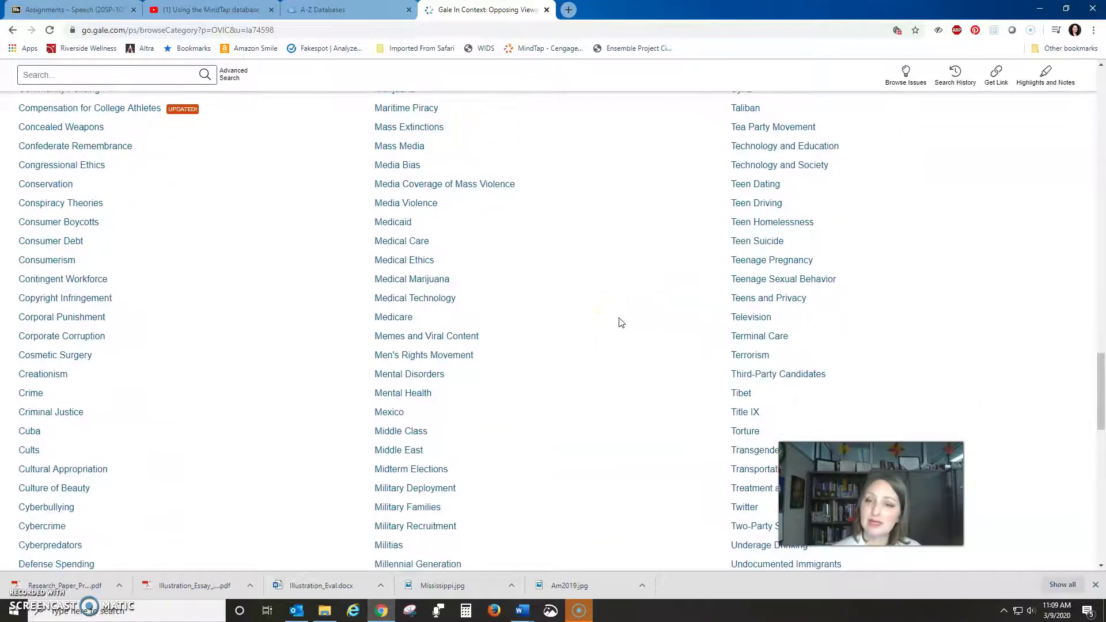
scroll(621, 321, down, 3)
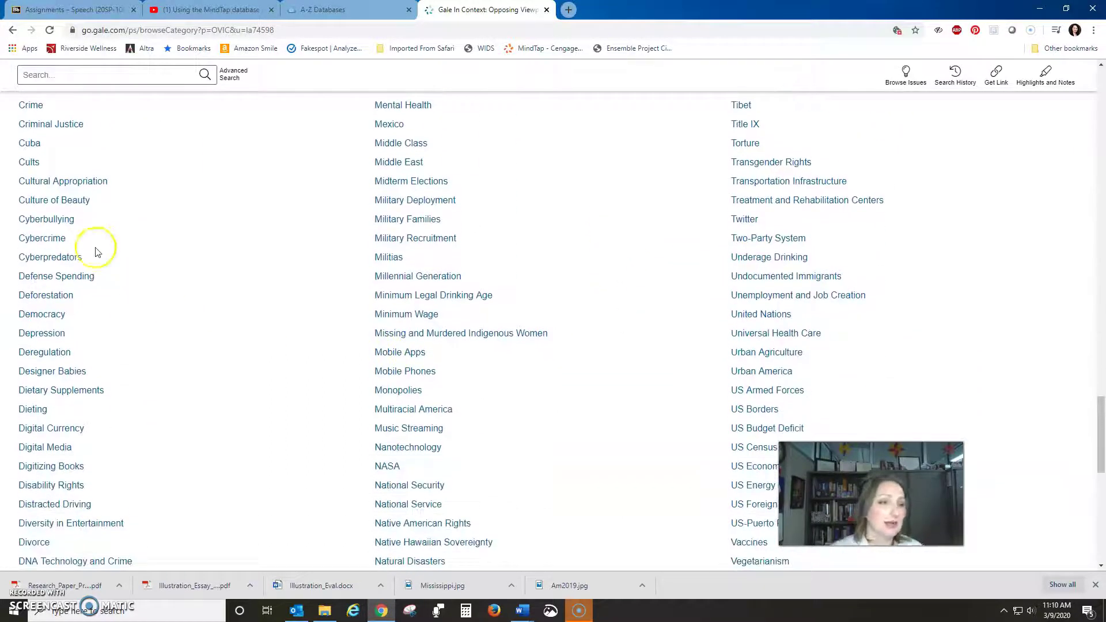
click(60, 219)
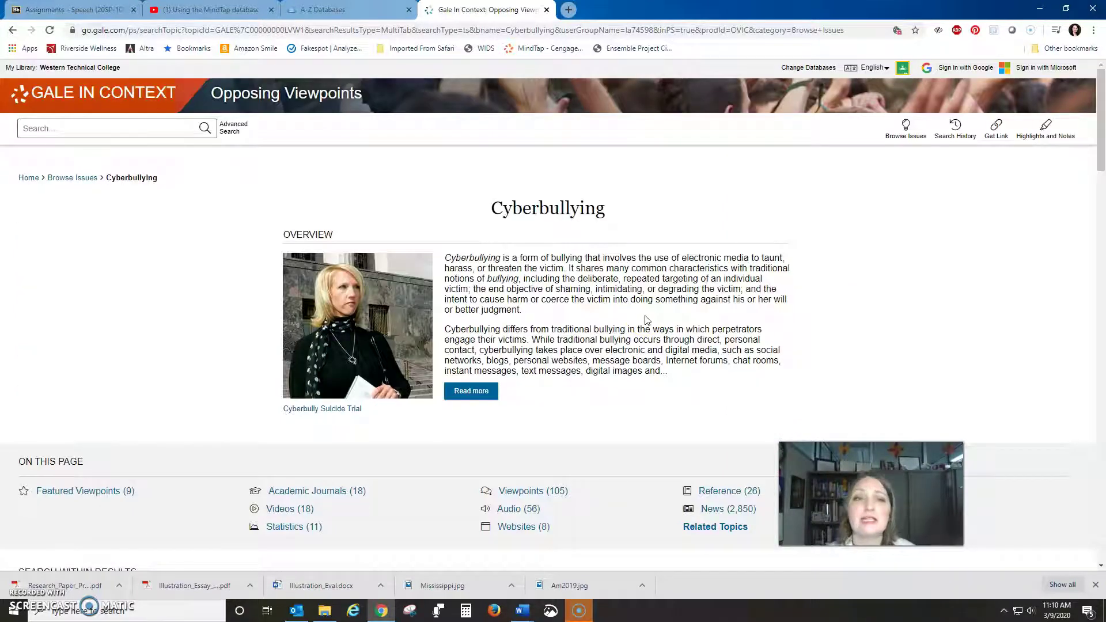
Step: Look through the source types on the Cyberbullying page and open the magazine article "Online bullying now a global problem."
scroll(681, 305, down, 4)
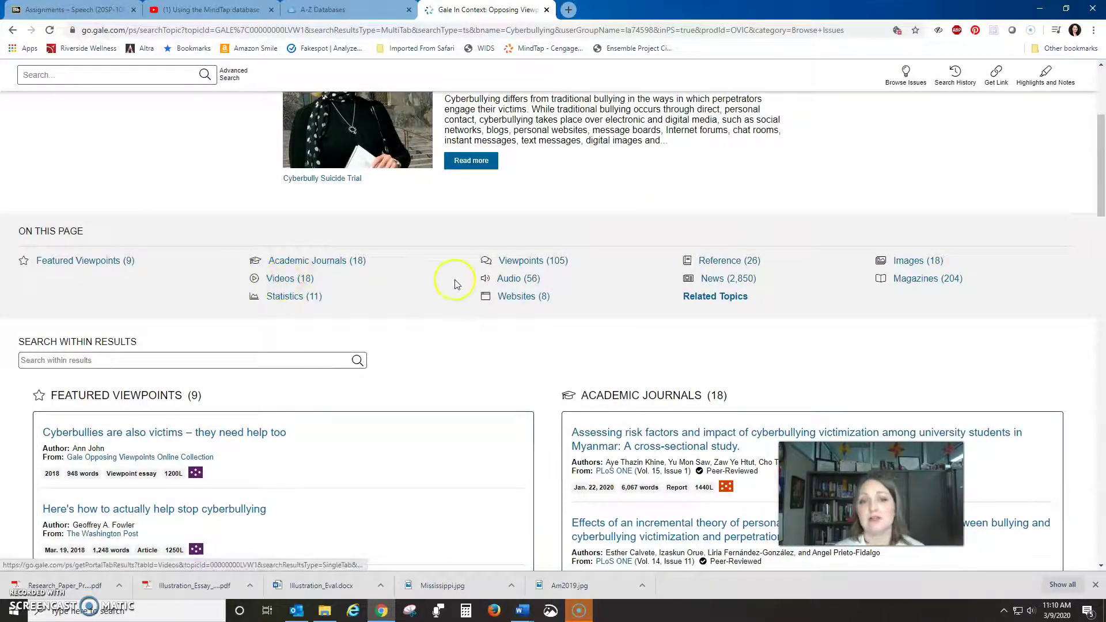
click(536, 262)
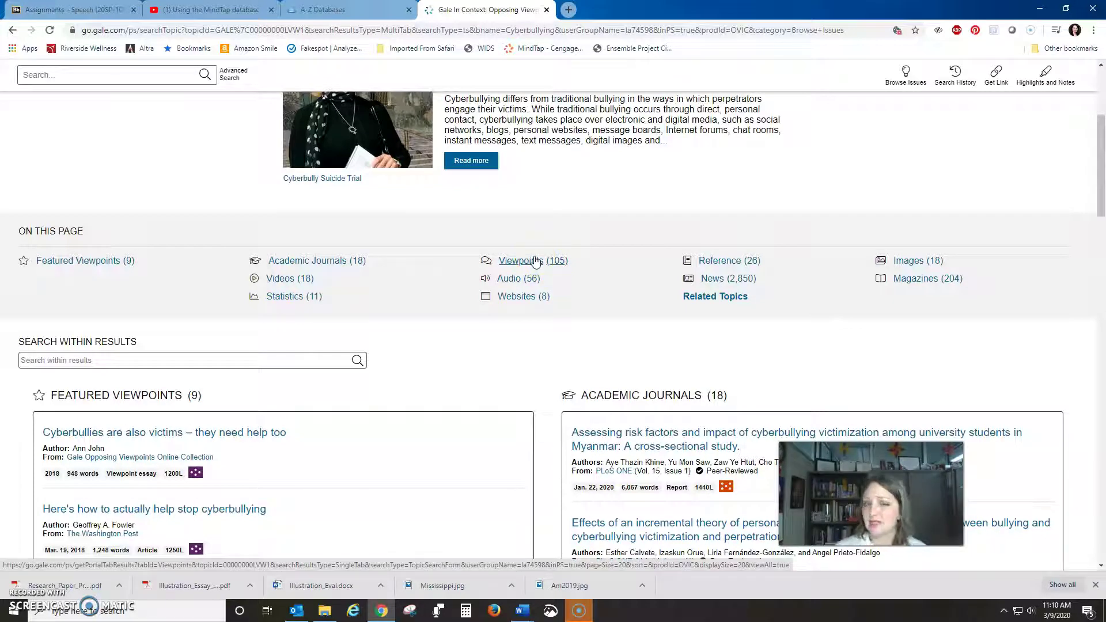
click(758, 282)
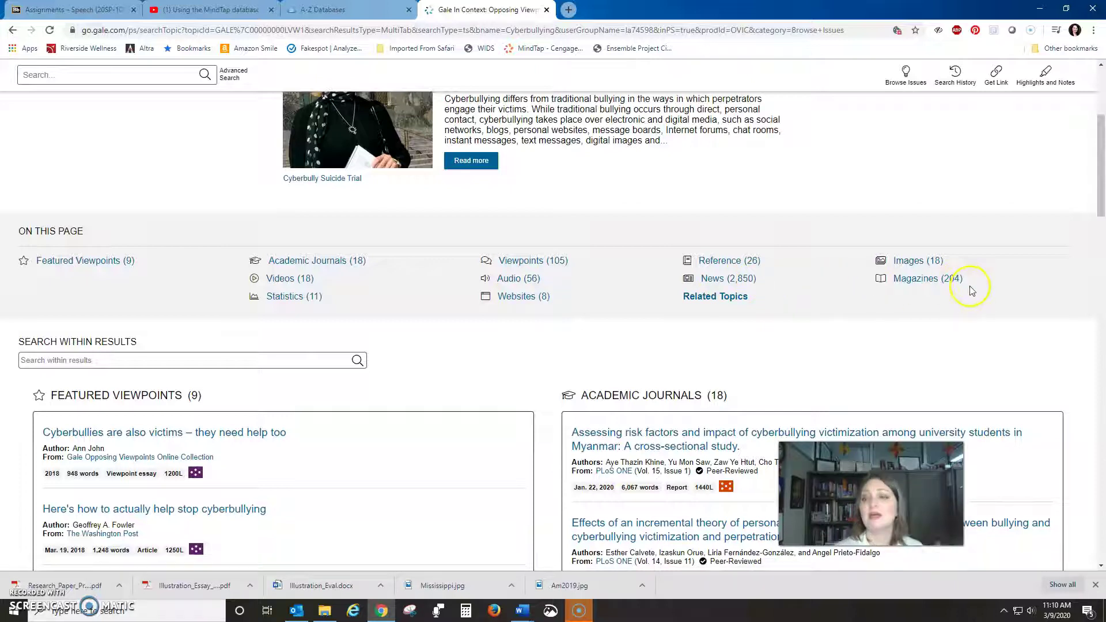
scroll(973, 294, down, 8)
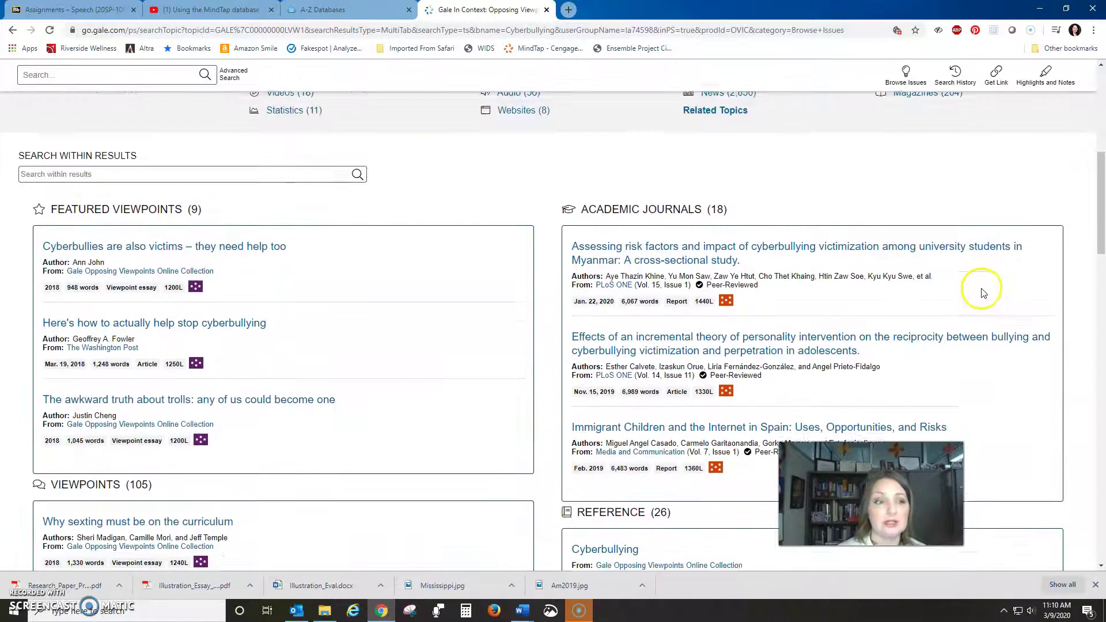
scroll(974, 299, down, 10)
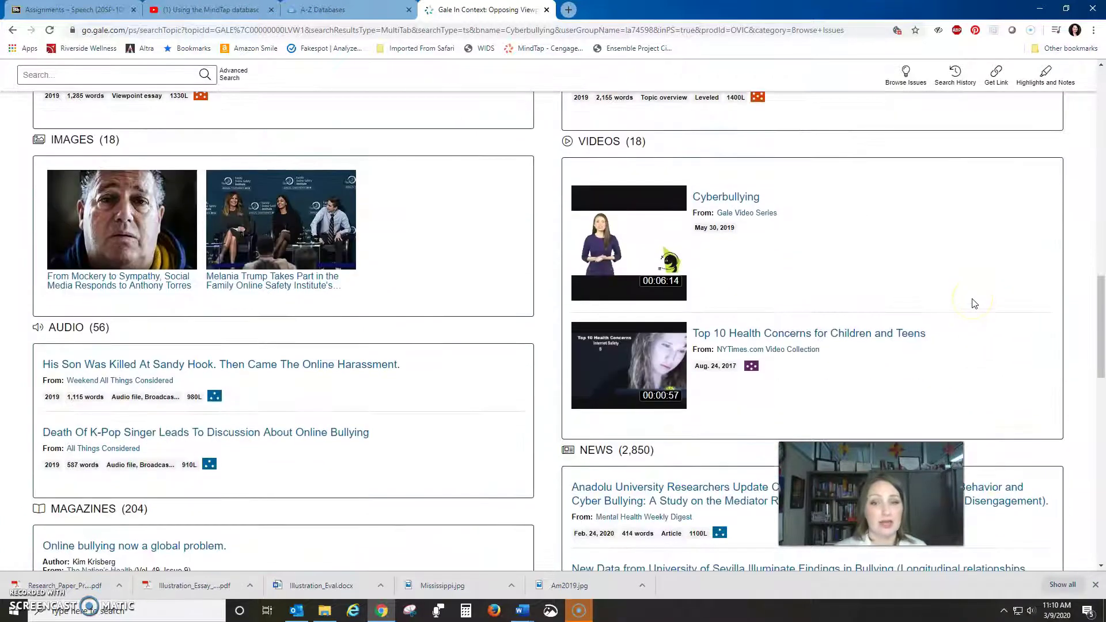
scroll(968, 305, down, 2)
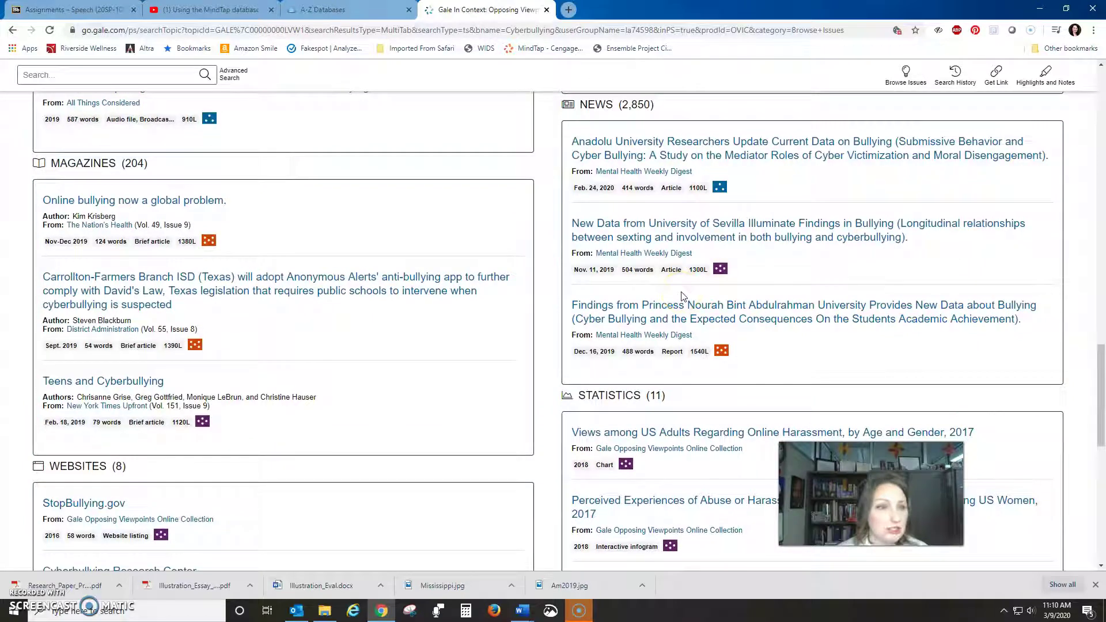
click(151, 204)
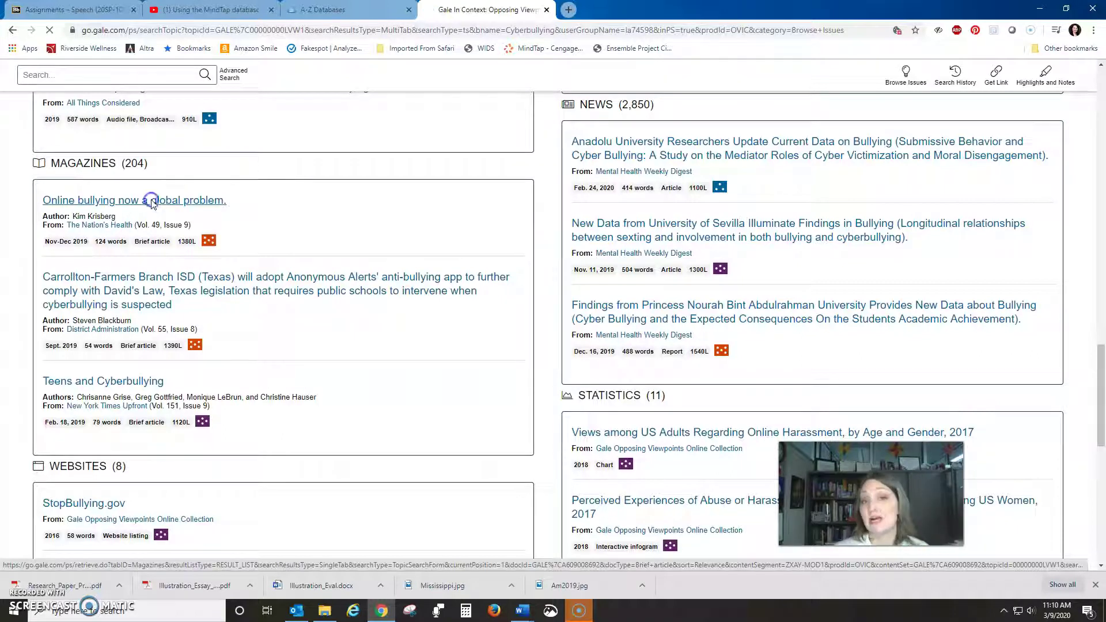
Step: Decline the feedback survey and look over the magazine article's text and its source citation
click(214, 212)
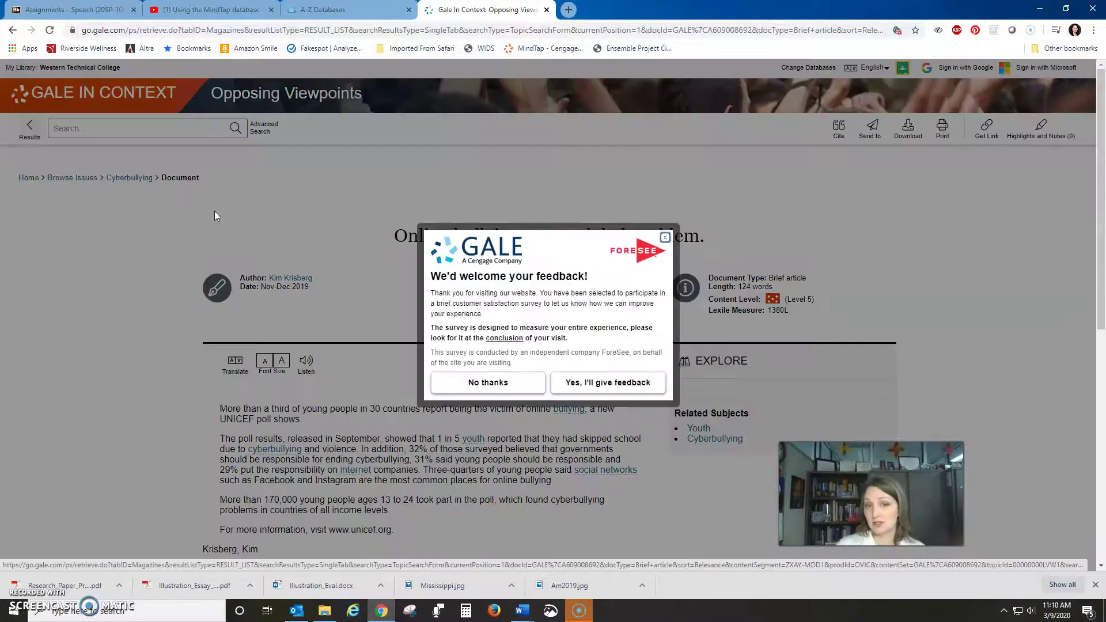
click(507, 386)
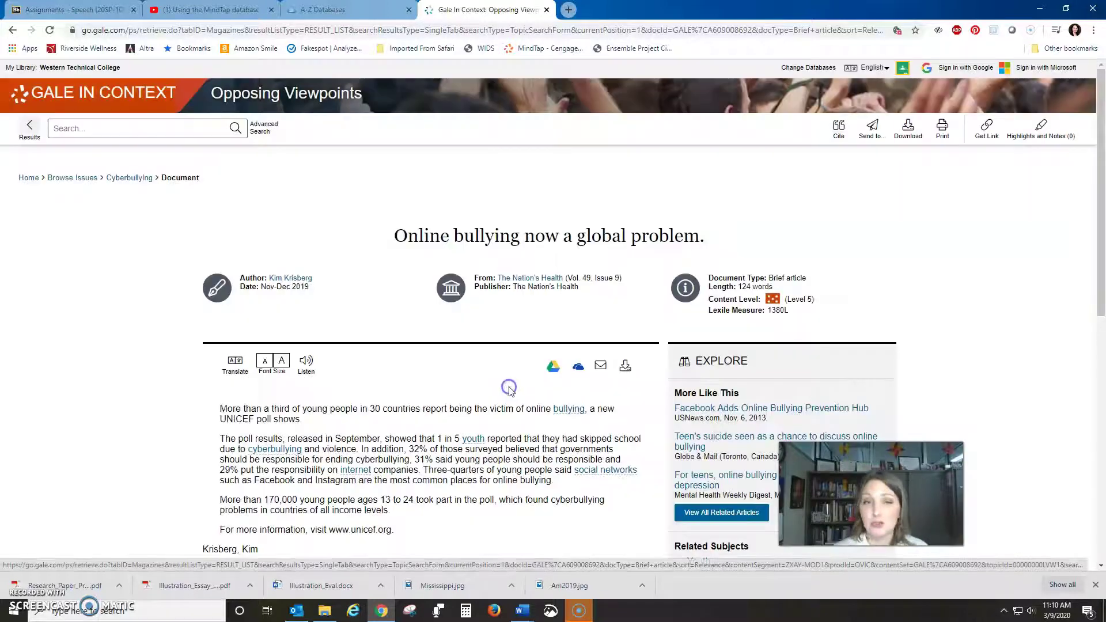
scroll(507, 392, down, 6)
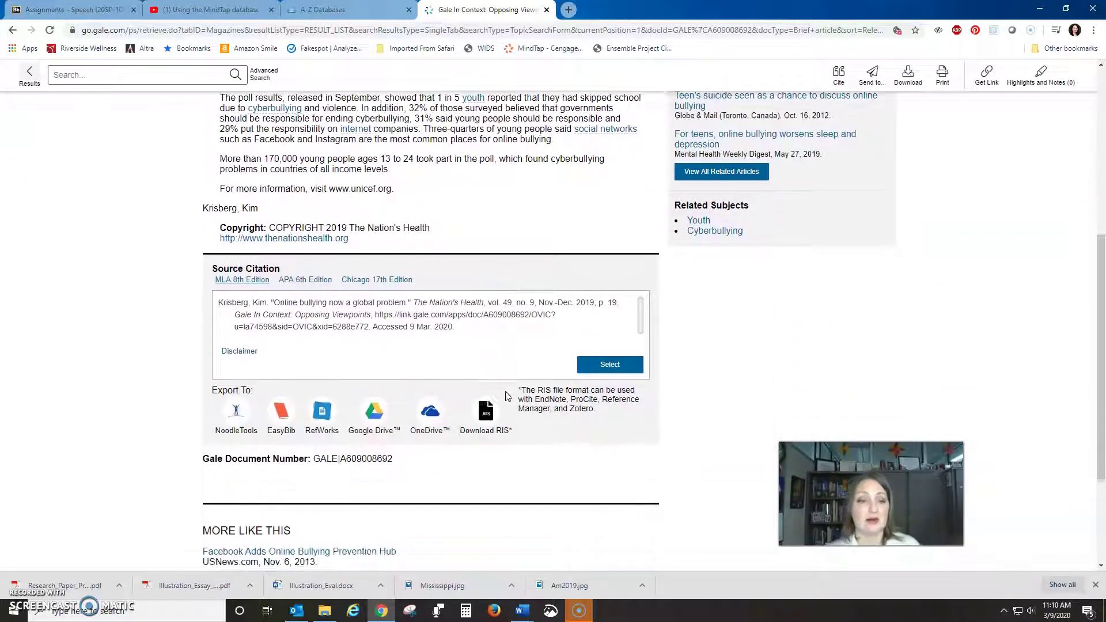
scroll(507, 396, down, 3)
scroll(517, 398, up, 5)
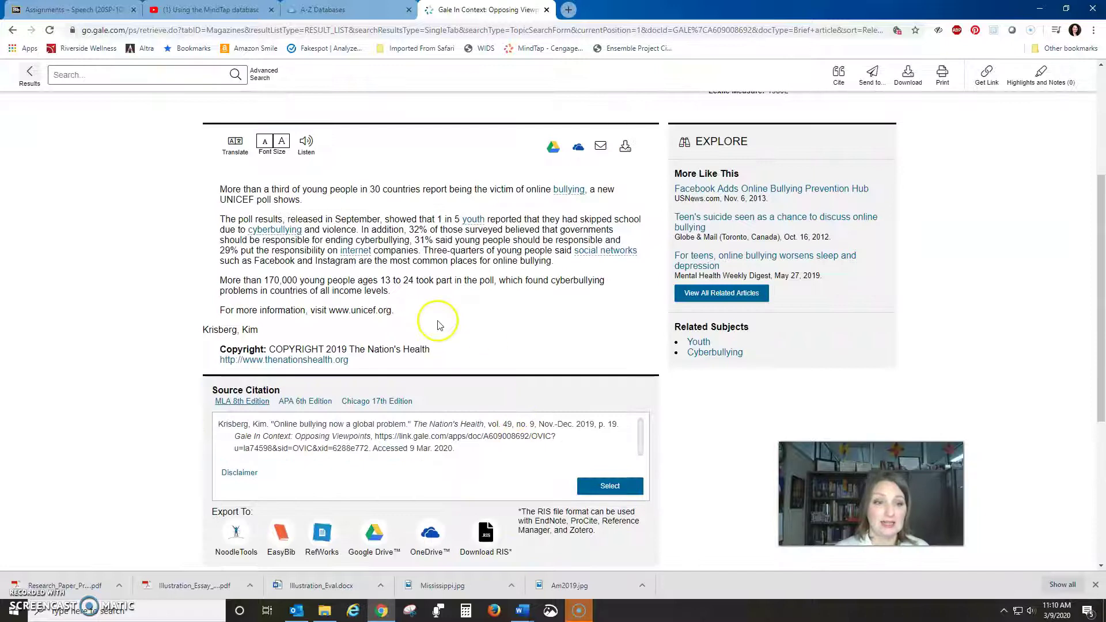
scroll(438, 326, up, 3)
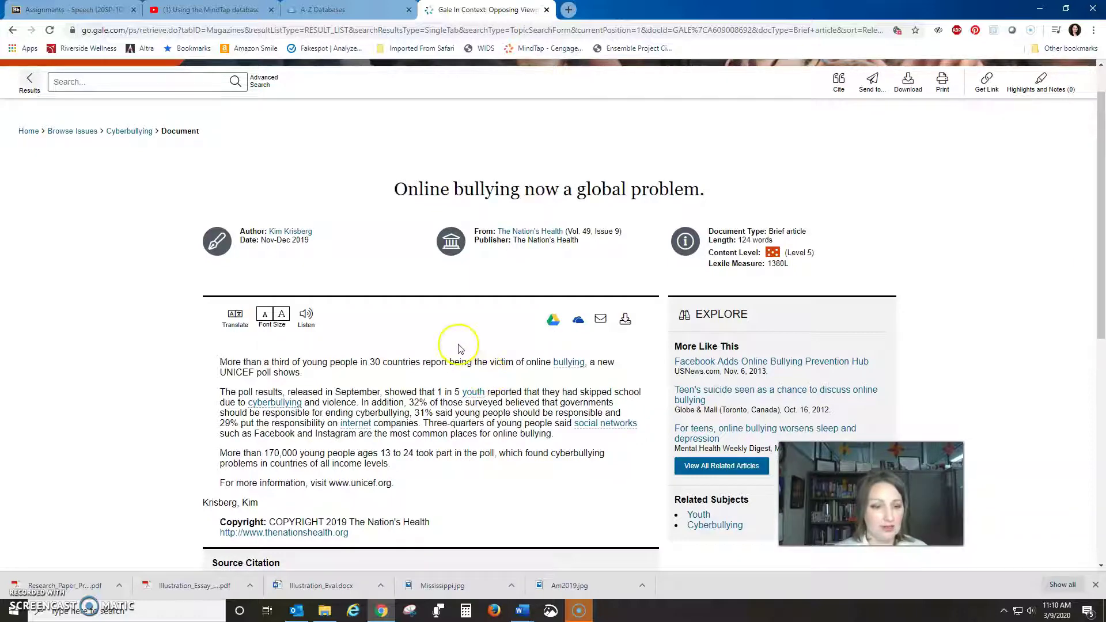
scroll(459, 346, down, 1)
Step: Return to the Cyberbullying topic page and open the statistics chart "Views among US Adults Regarding Online Harassment, by Age and Gender, 2017."
click(12, 34)
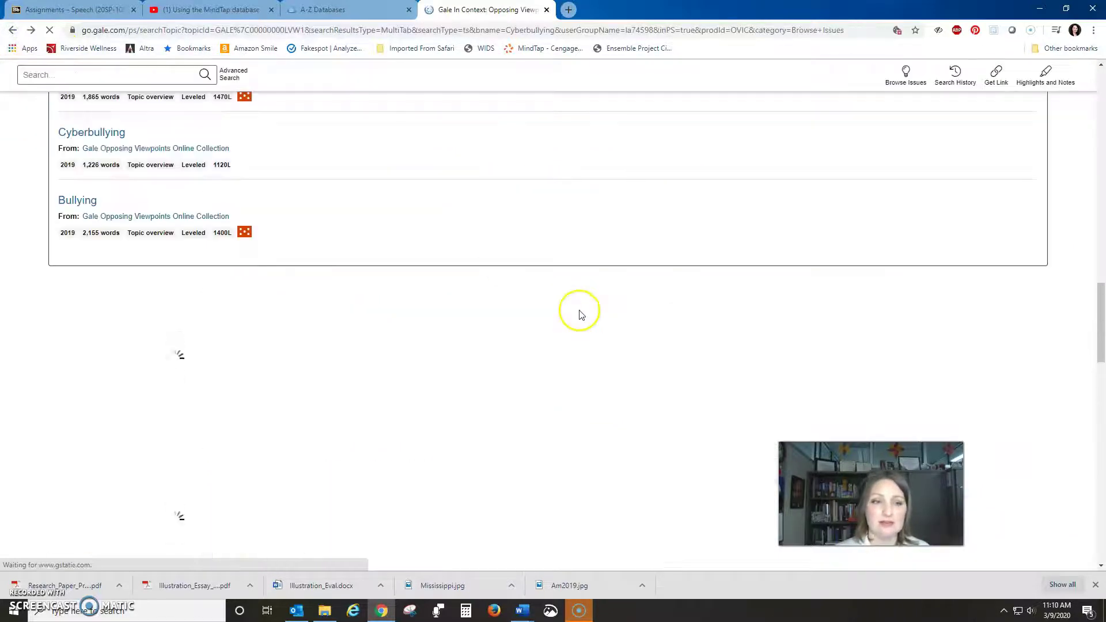
scroll(619, 322, up, 15)
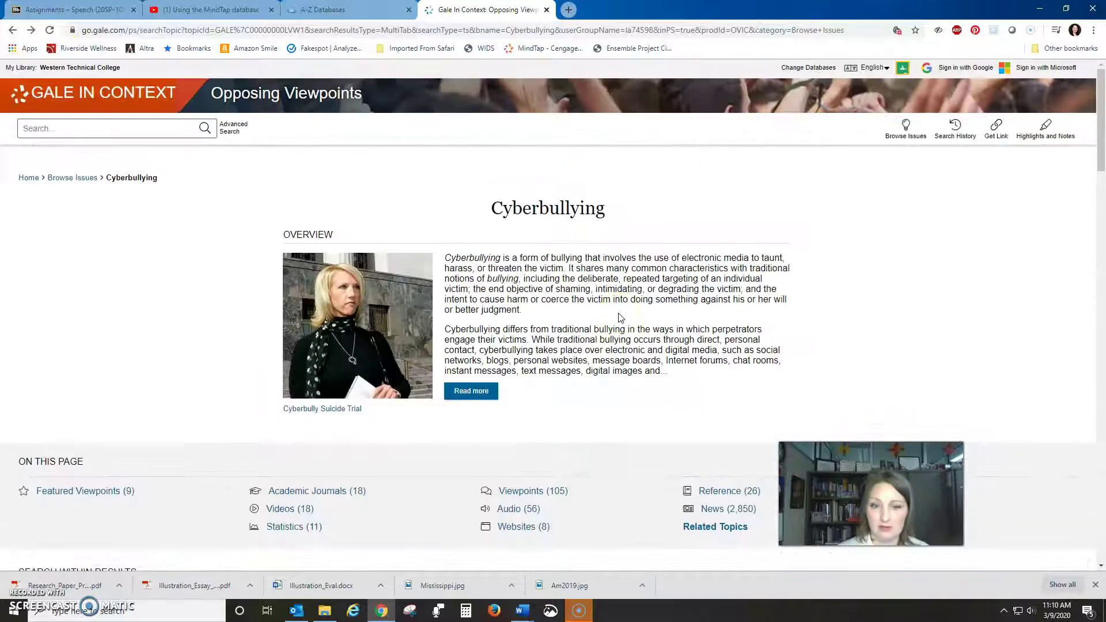
scroll(619, 321, down, 4)
scroll(617, 321, down, 3)
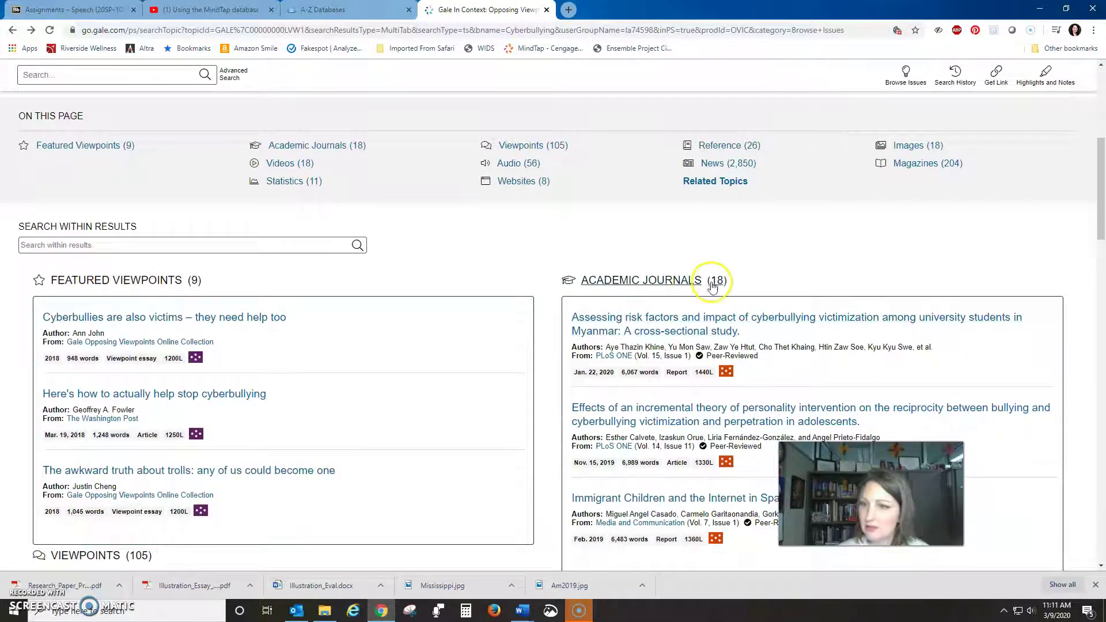
scroll(383, 301, down, 2)
click(388, 301)
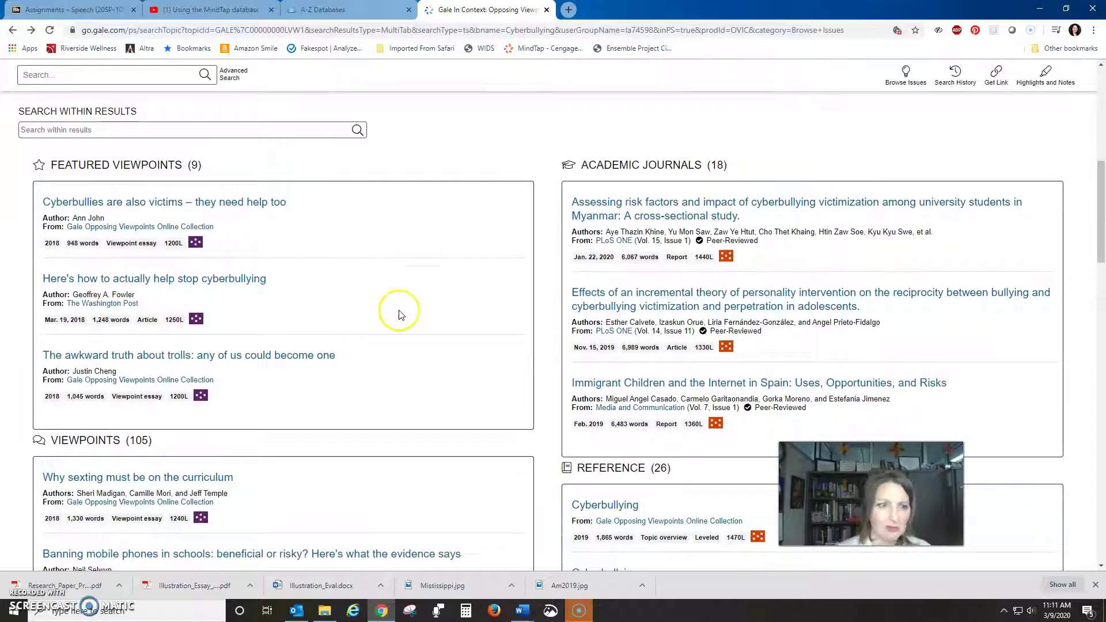
scroll(401, 315, down, 15)
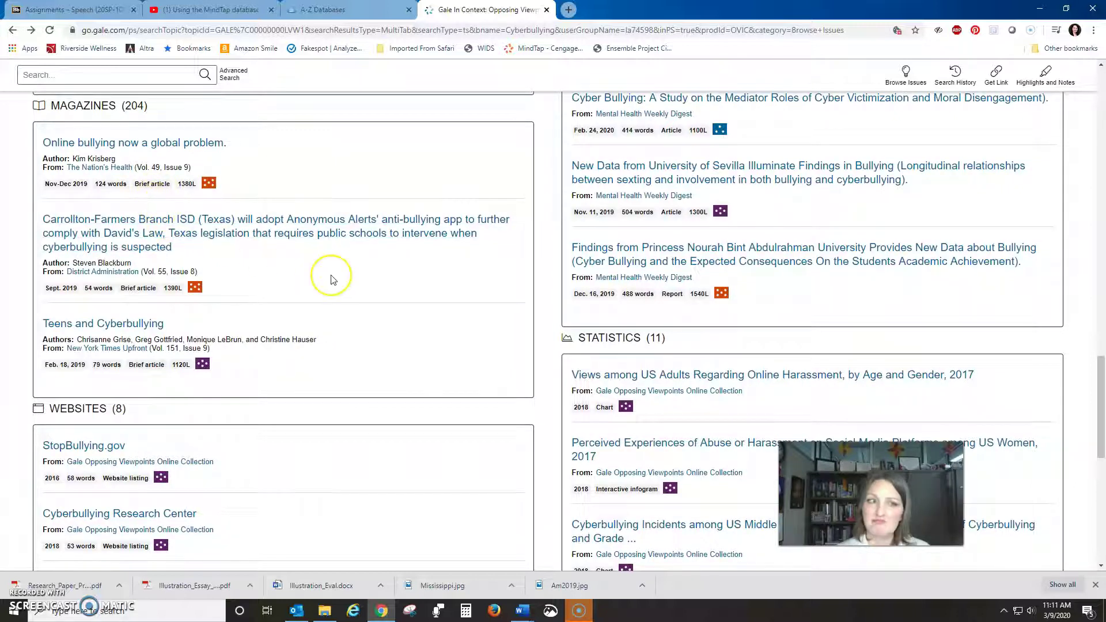
scroll(331, 280, down, 2)
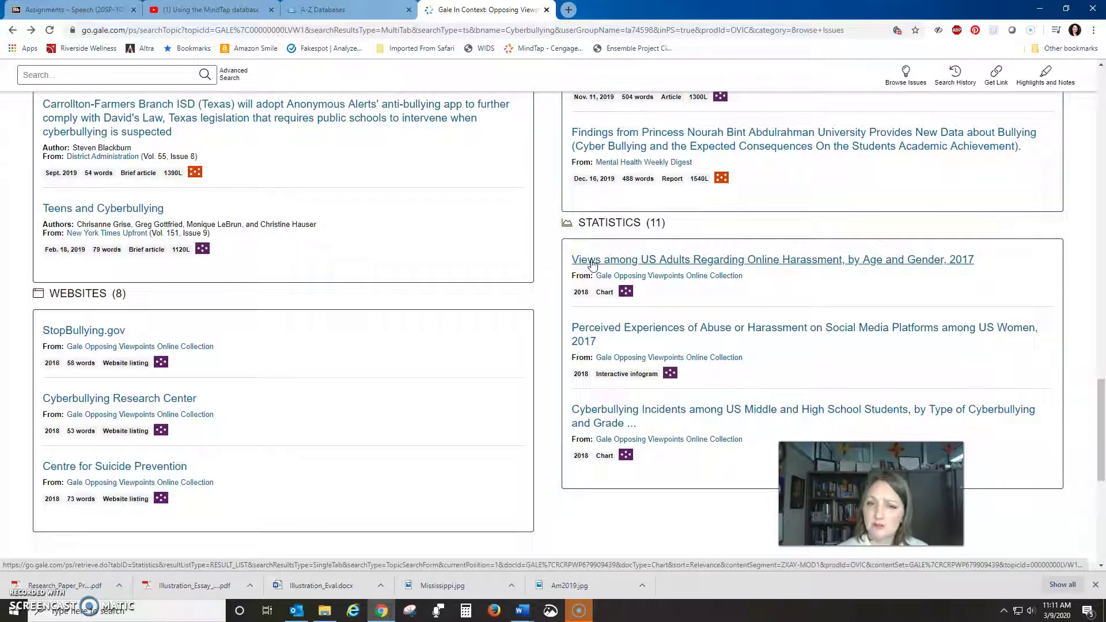
click(496, 198)
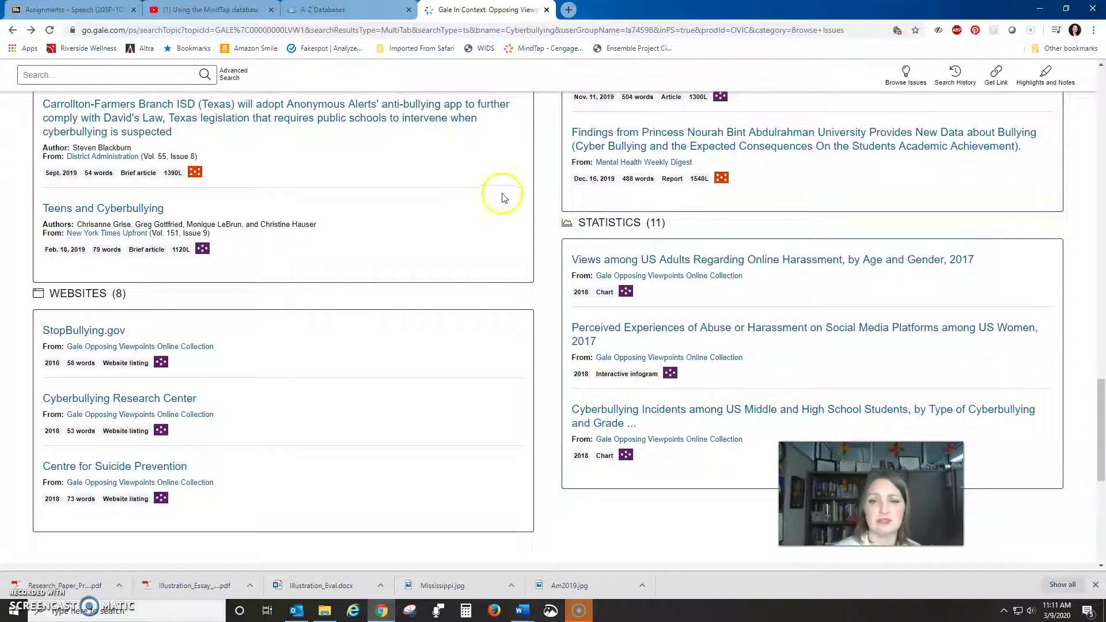
click(624, 260)
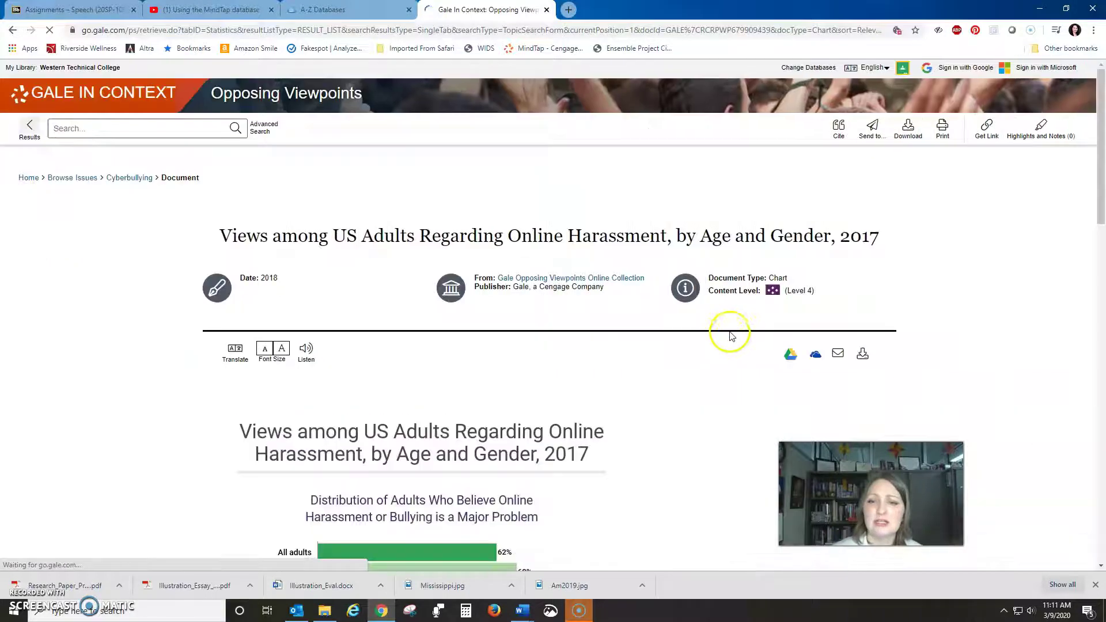
Step: Examine the chart's graphs on online harassment as a major problem, awareness of the issue, and effective ways to address it
scroll(659, 360, down, 12)
scroll(619, 381, down, 3)
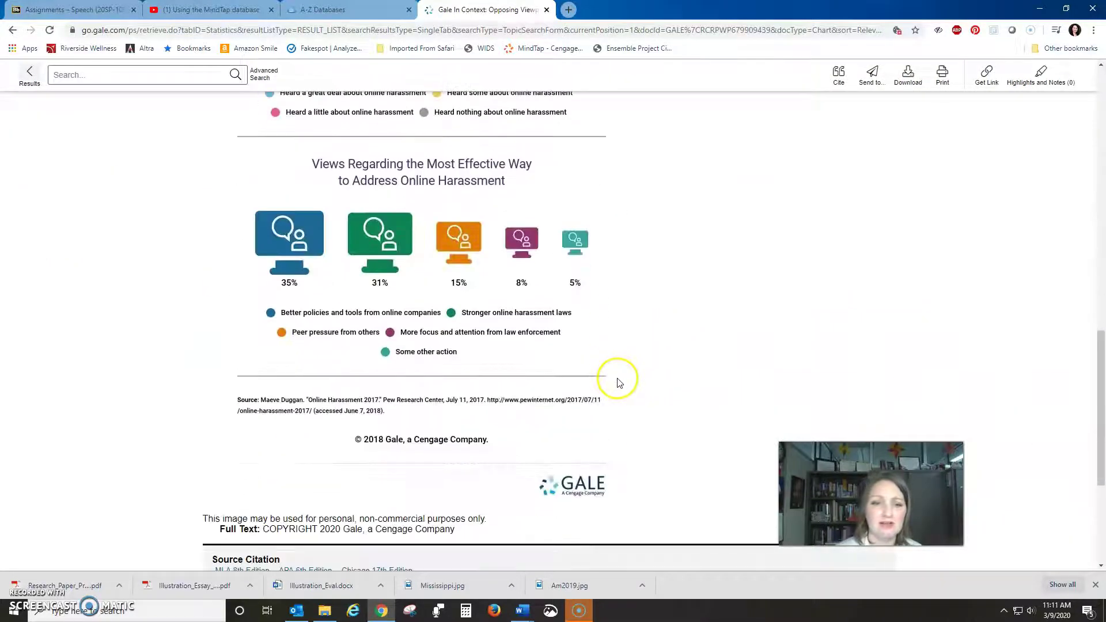
scroll(619, 382, up, 3)
scroll(619, 383, up, 3)
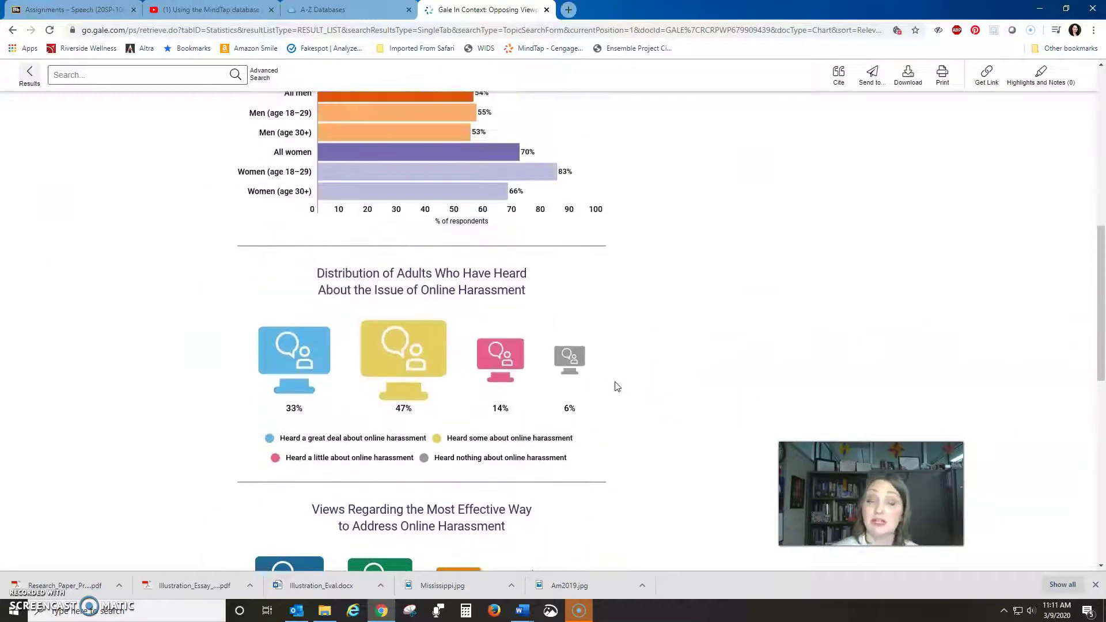
click(604, 372)
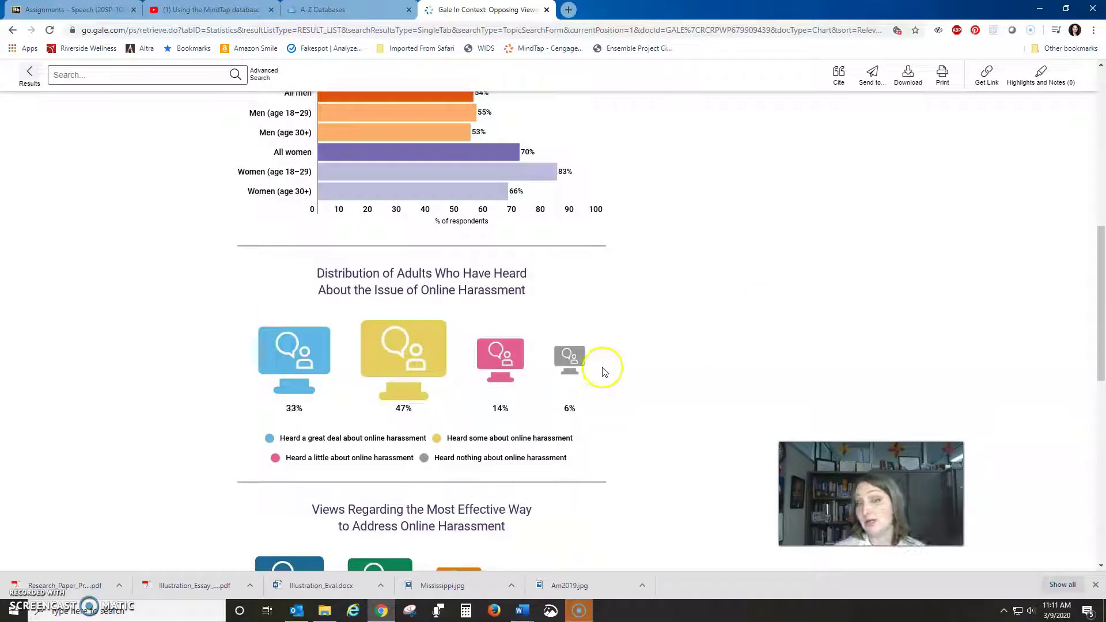
scroll(622, 338, up, 4)
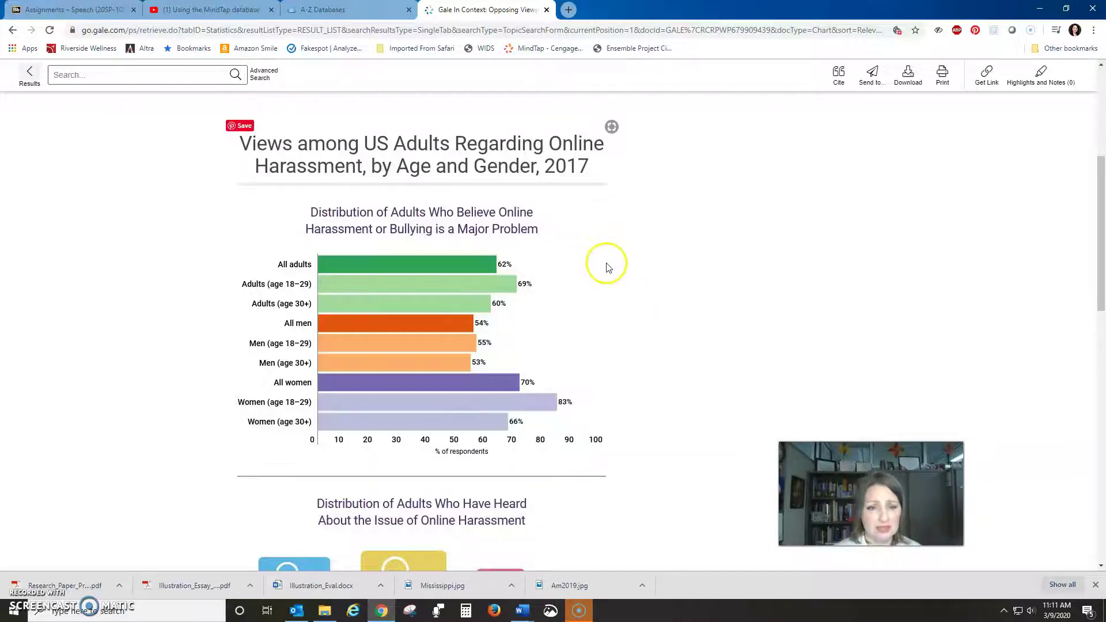
scroll(606, 267, down, 2)
scroll(605, 265, up, 8)
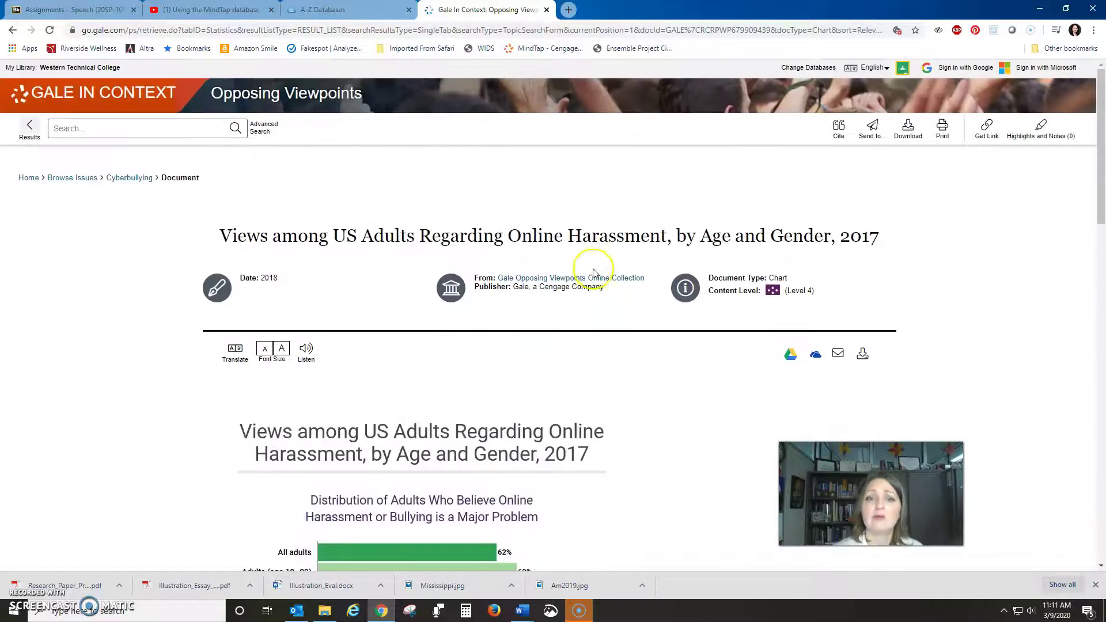
Step: View the chart's MLA 8th Edition citation in the citation tools and close them
mouse_move(609, 416)
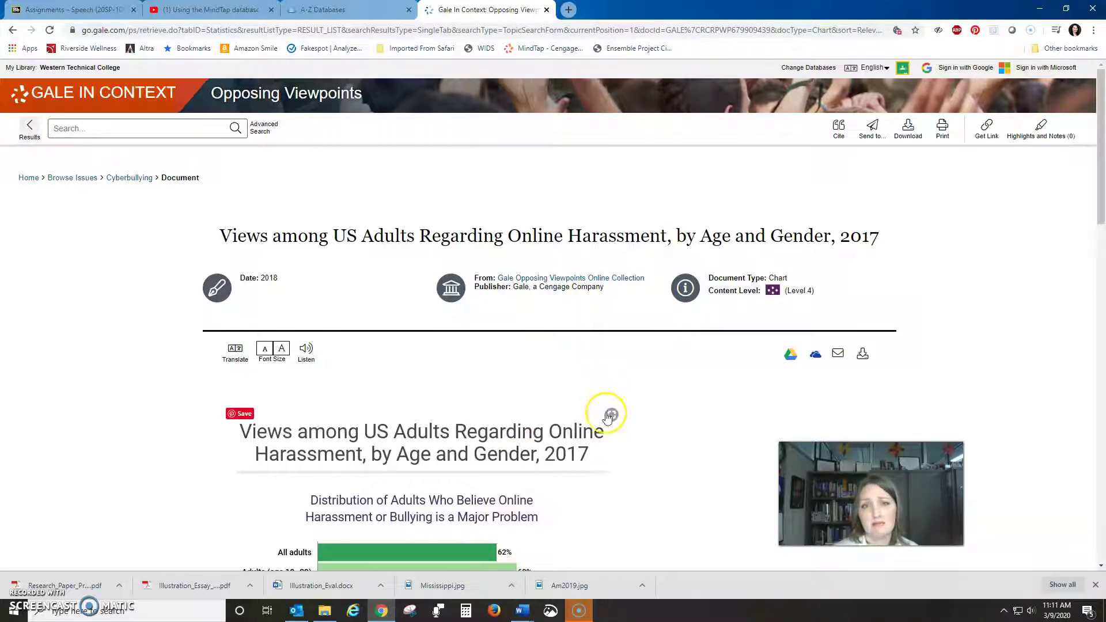
scroll(609, 417, down, 2)
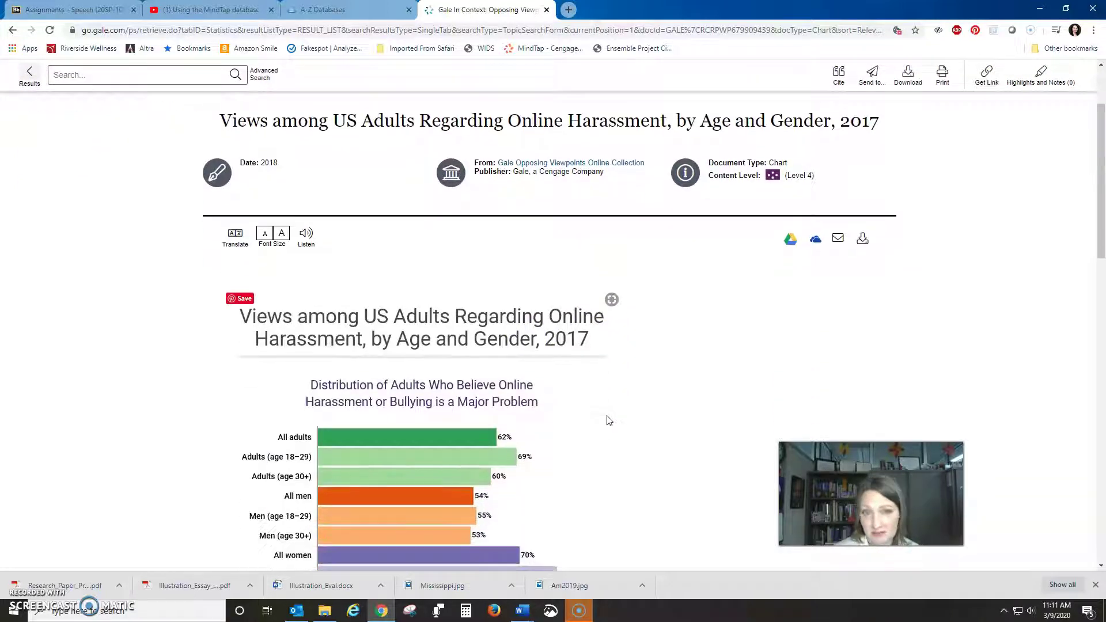
click(842, 81)
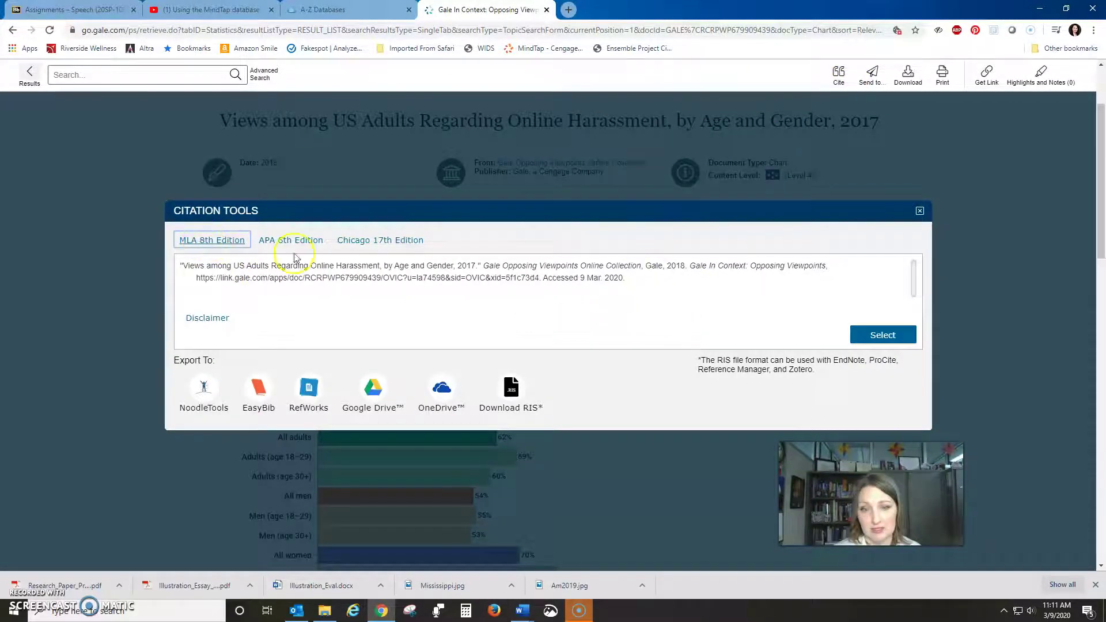
click(920, 211)
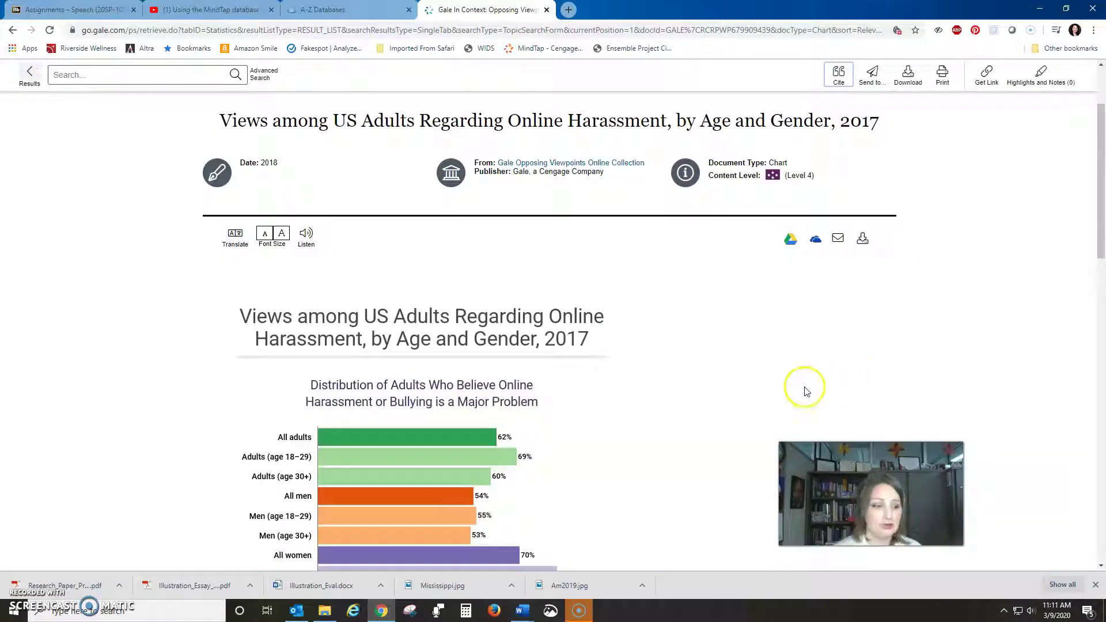